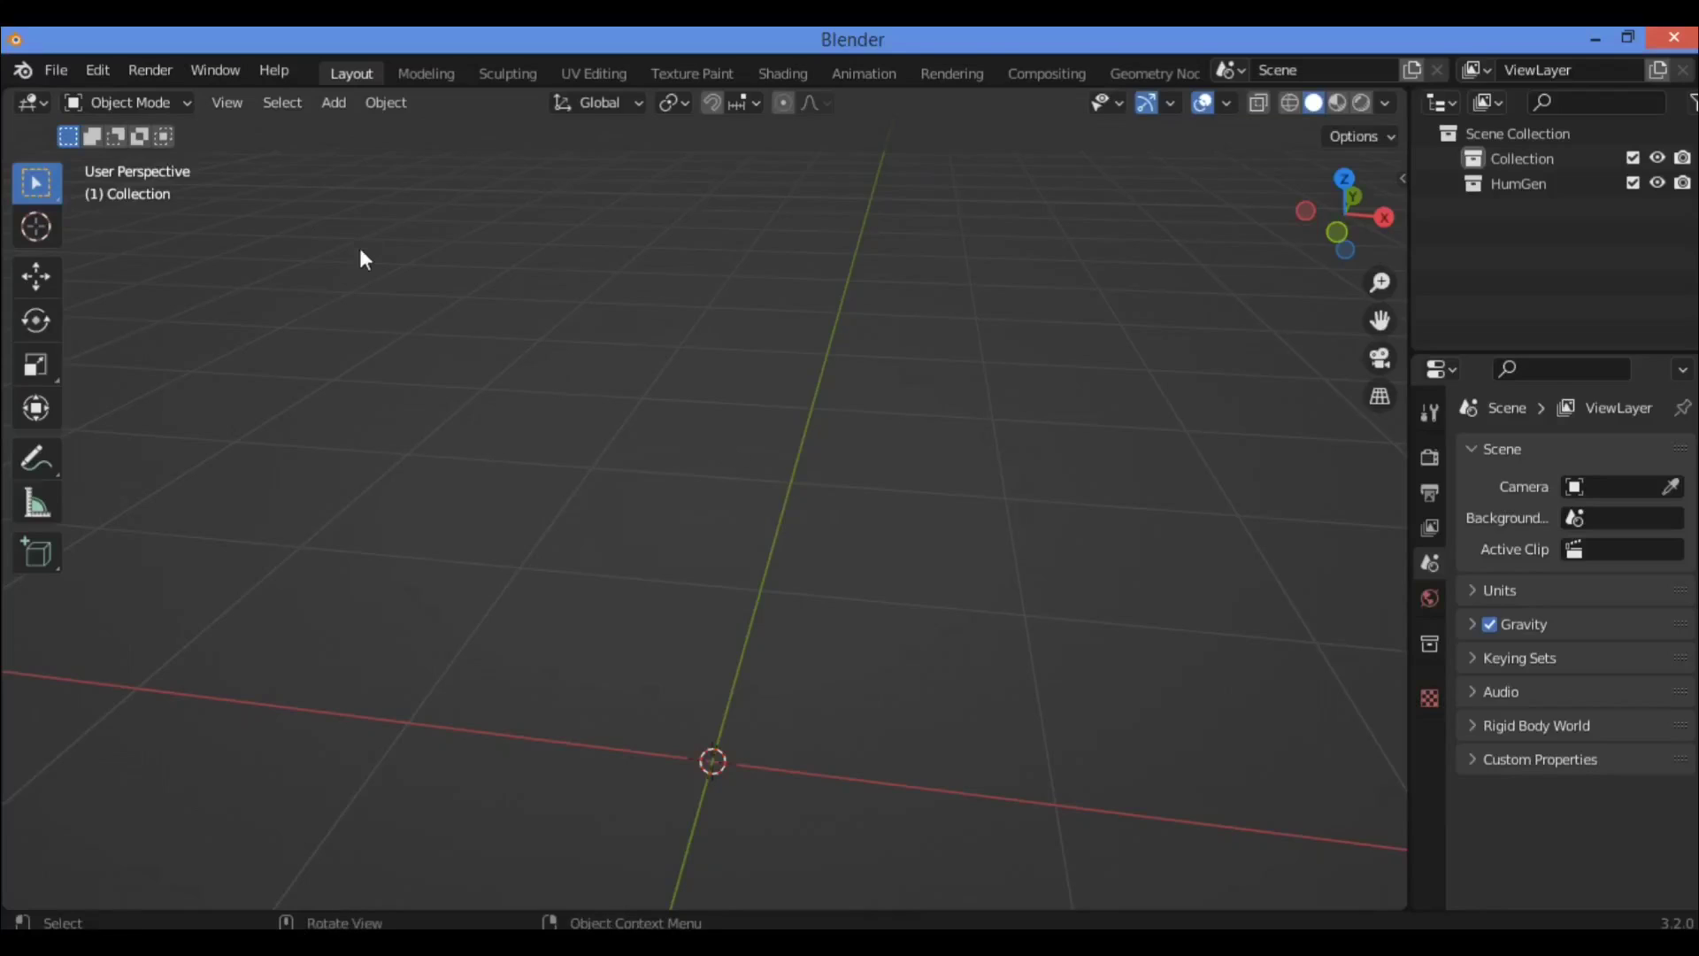
- Install the add-on from HumGen3D_V4_0_14.zip on the Desktop through Preferences > Add-ons
{"action": "left_click", "coordinate": [95, 67]}
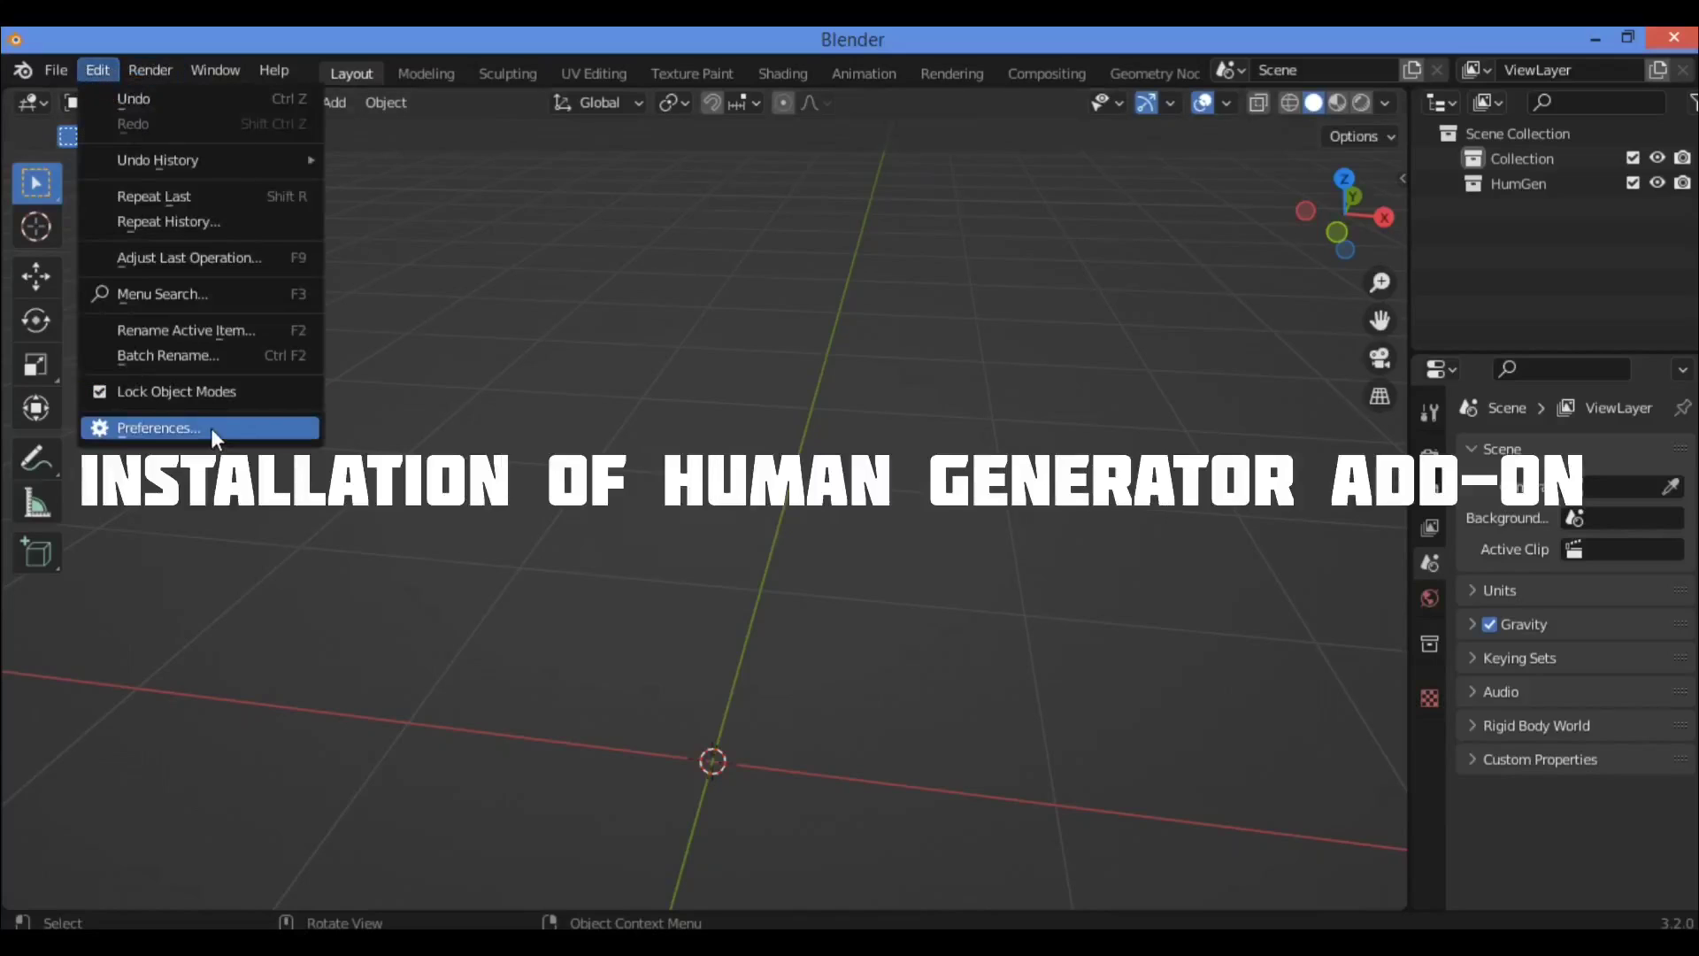
{"action": "left_click", "coordinate": [155, 427]}
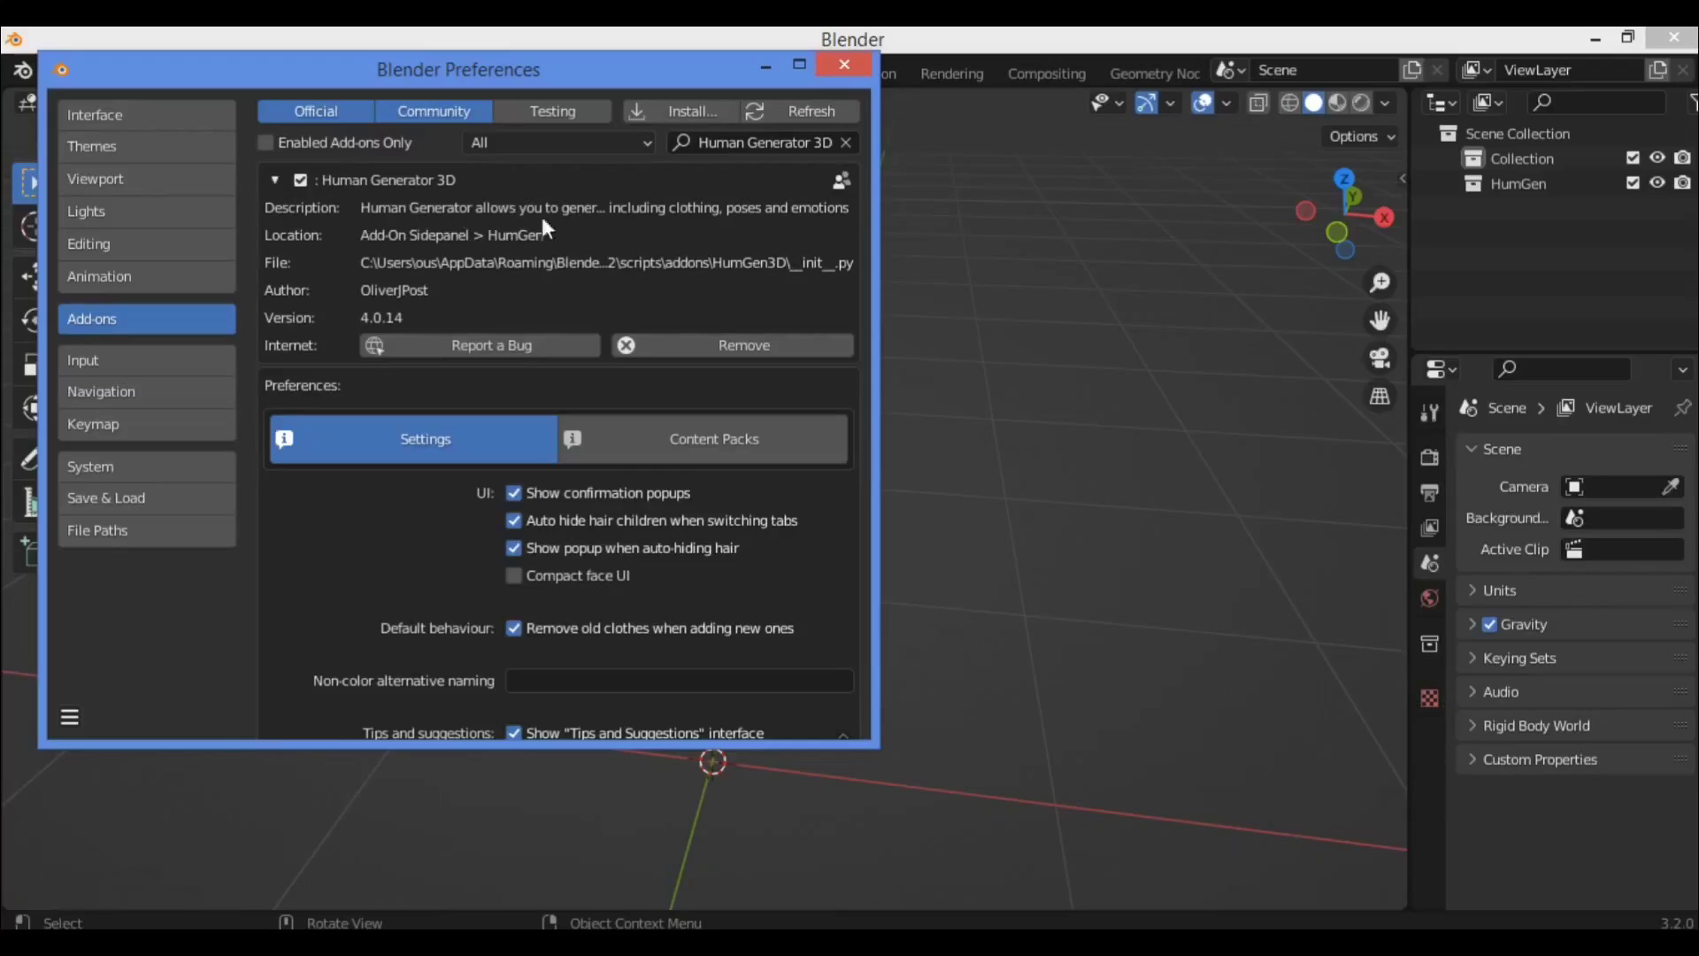
{"action": "scroll", "coordinate": [606, 443], "scroll_direction": "down", "scroll_amount": 1}
{"action": "scroll", "coordinate": [595, 425], "scroll_direction": "up", "scroll_amount": 1}
{"action": "left_click", "coordinate": [689, 107]}
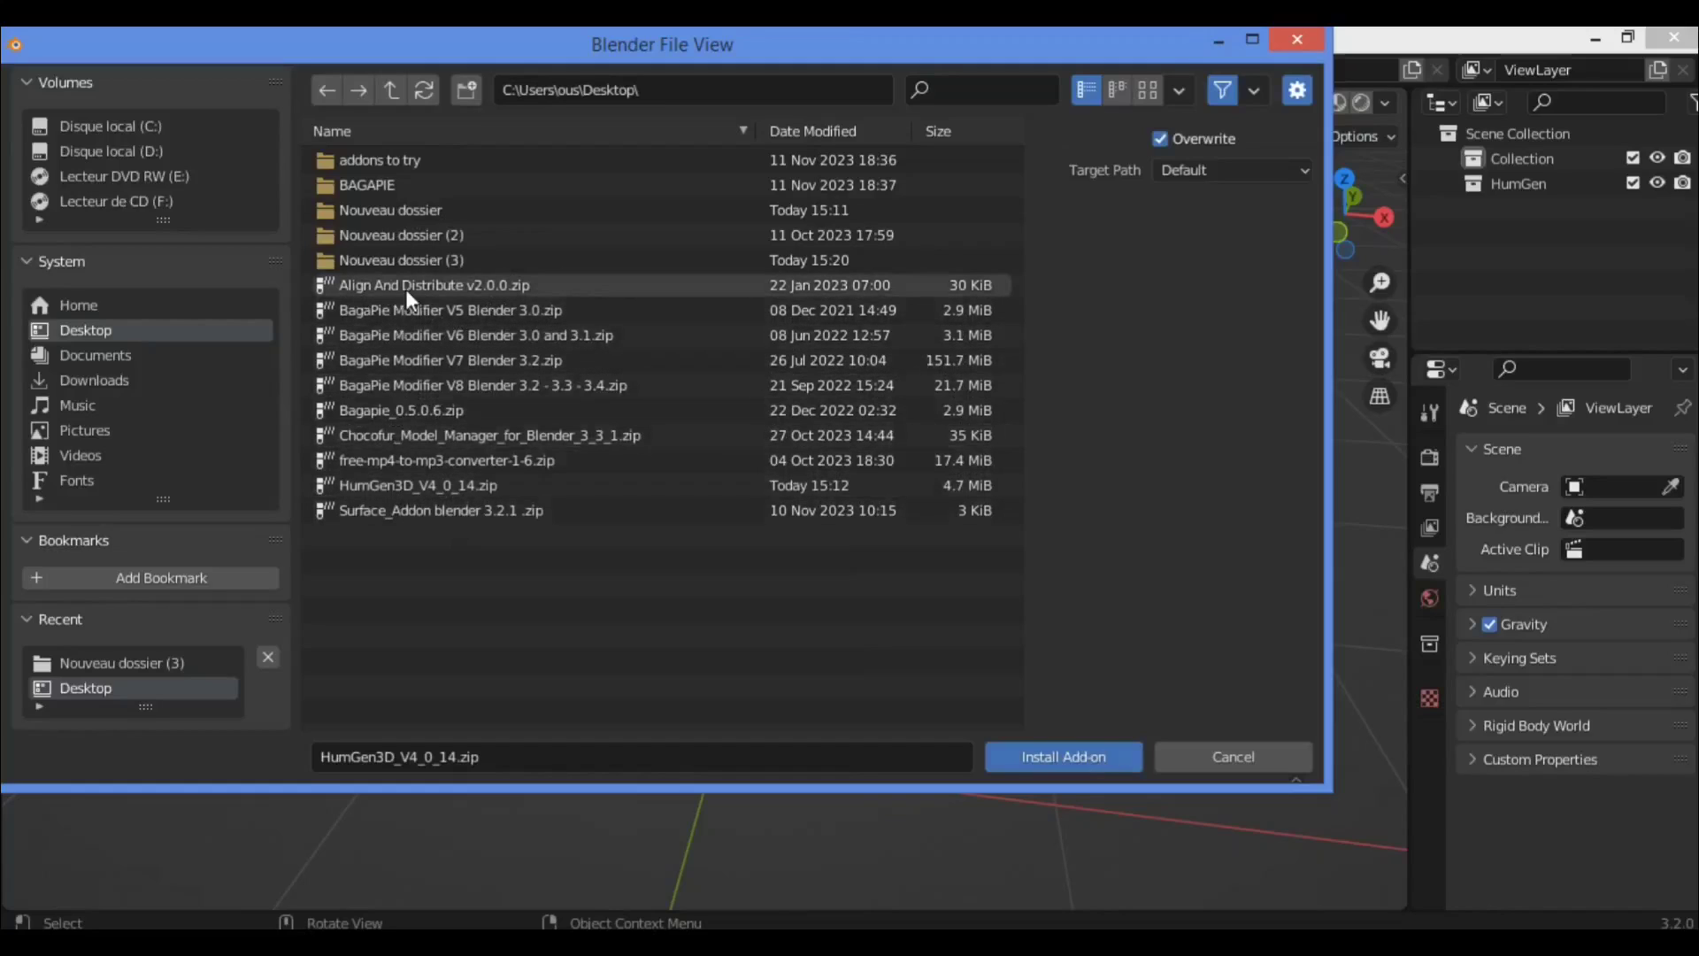
{"action": "left_click", "coordinate": [409, 485]}
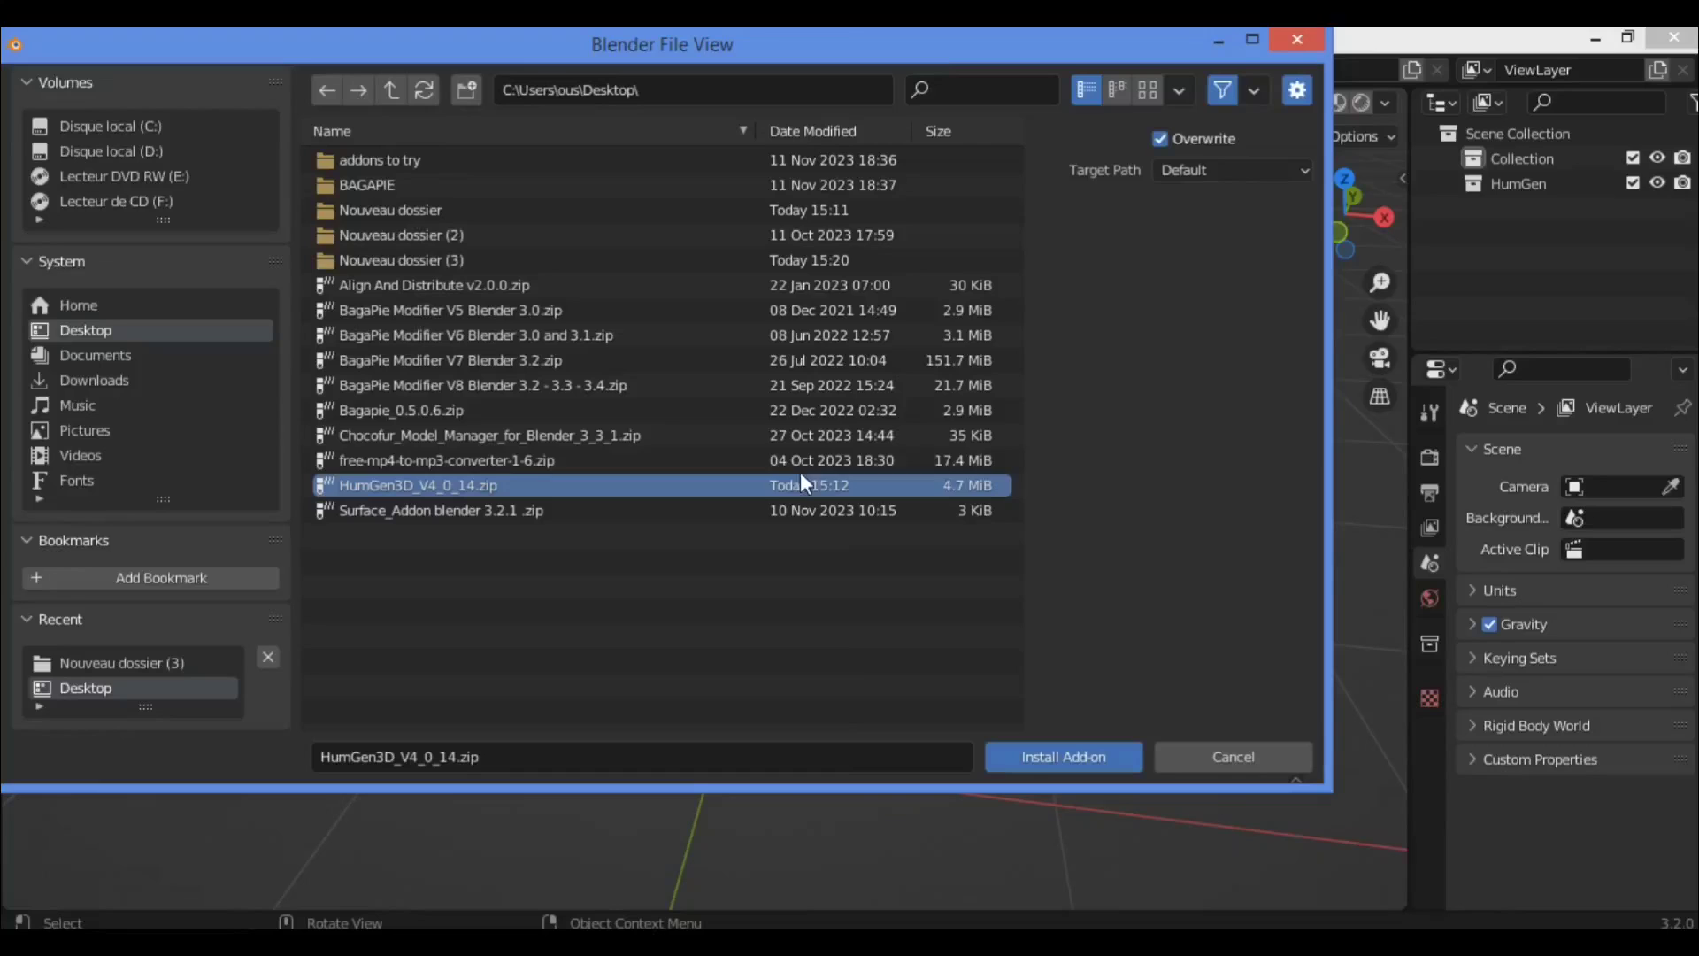
{"action": "left_click", "coordinate": [1298, 34]}
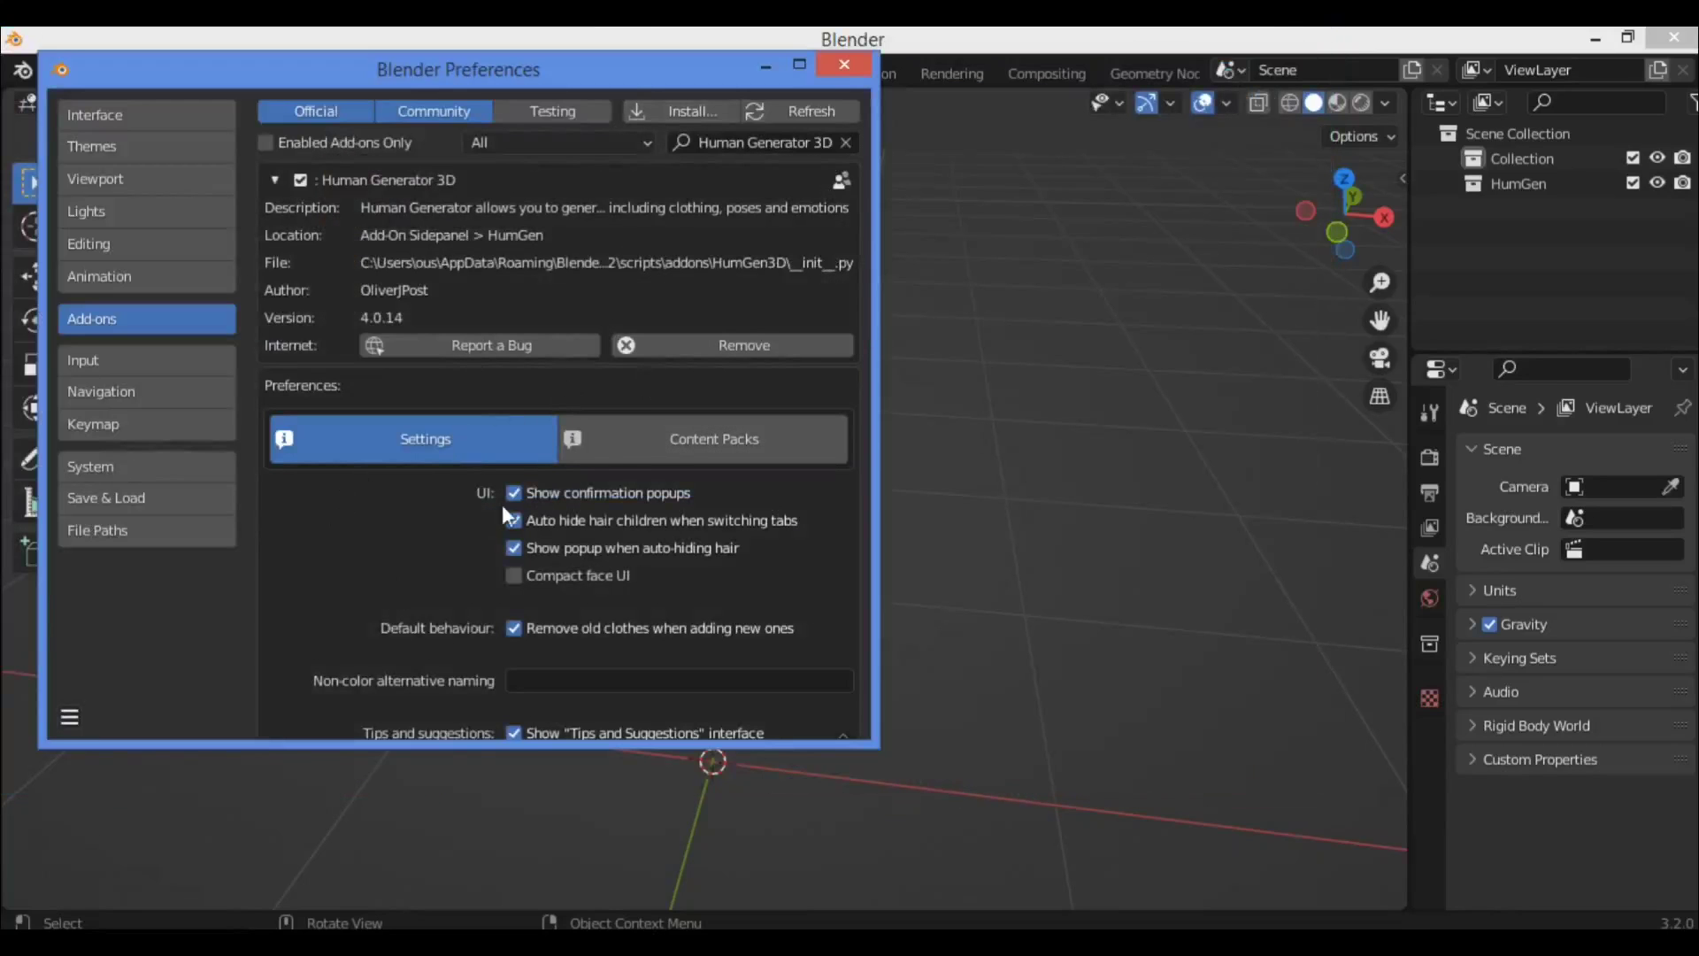
- Look through the Human Generator 3D add-on settings, then close the Preferences window
{"action": "scroll", "coordinate": [502, 504], "scroll_direction": "down", "scroll_amount": 3}
{"action": "scroll", "coordinate": [495, 499], "scroll_direction": "up", "scroll_amount": 3}
{"action": "scroll", "coordinate": [480, 458], "scroll_direction": "down", "scroll_amount": 10}
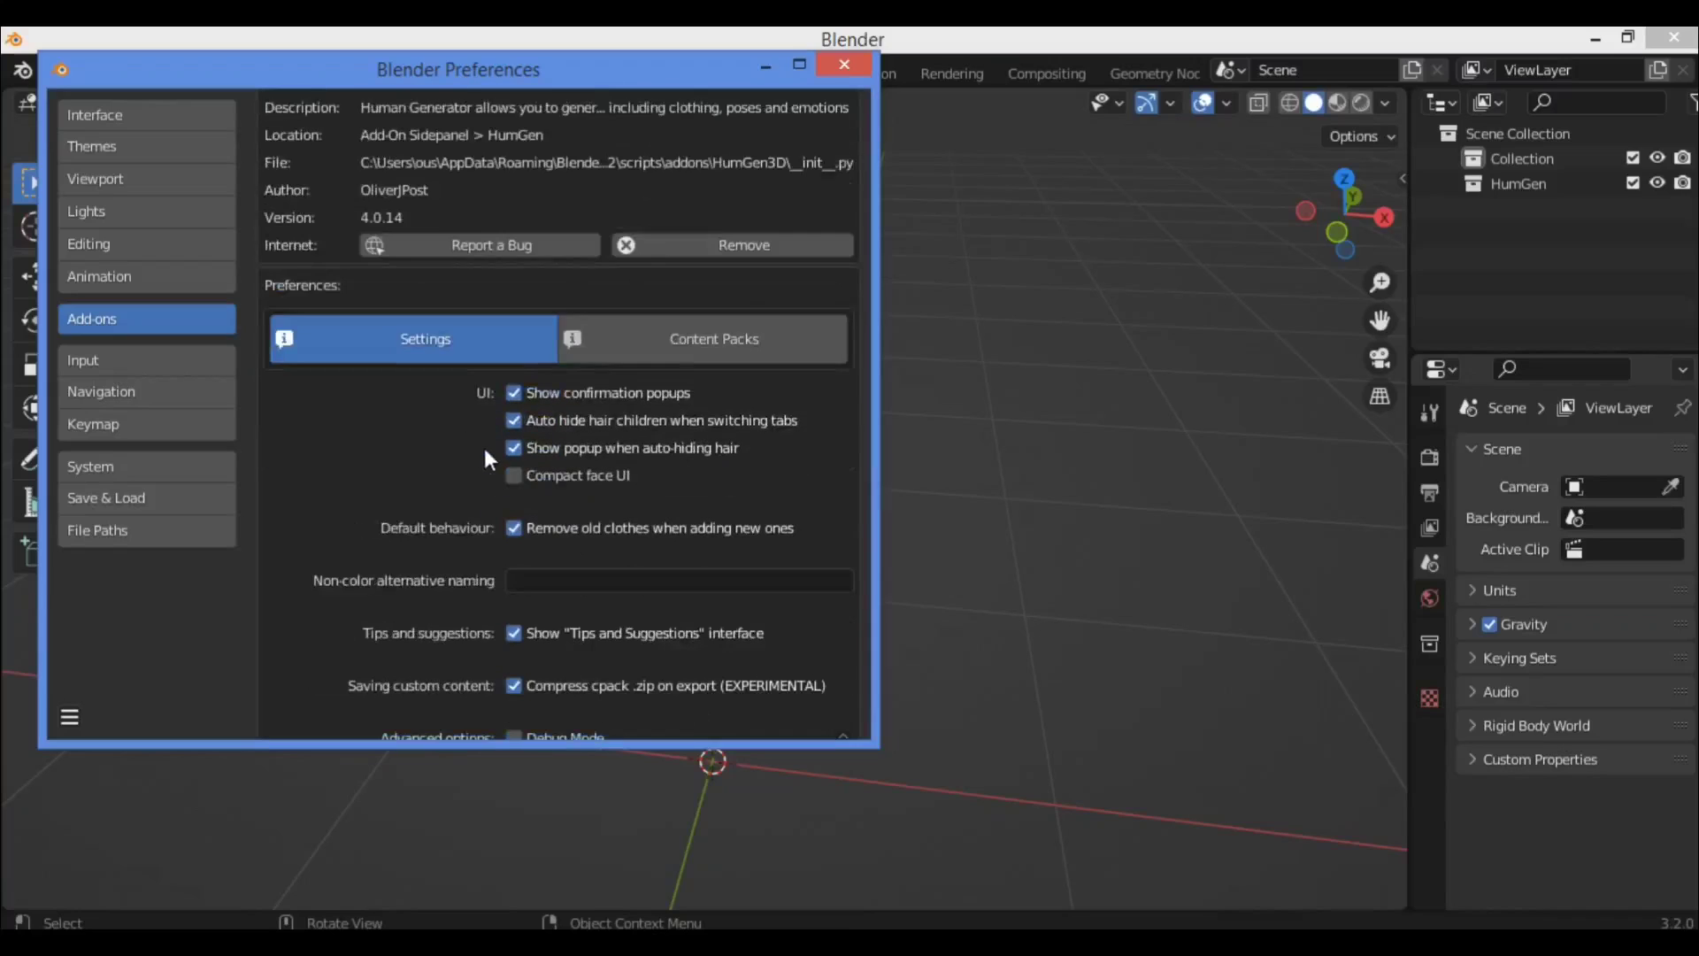
{"action": "scroll", "coordinate": [506, 437], "scroll_direction": "up", "scroll_amount": 10}
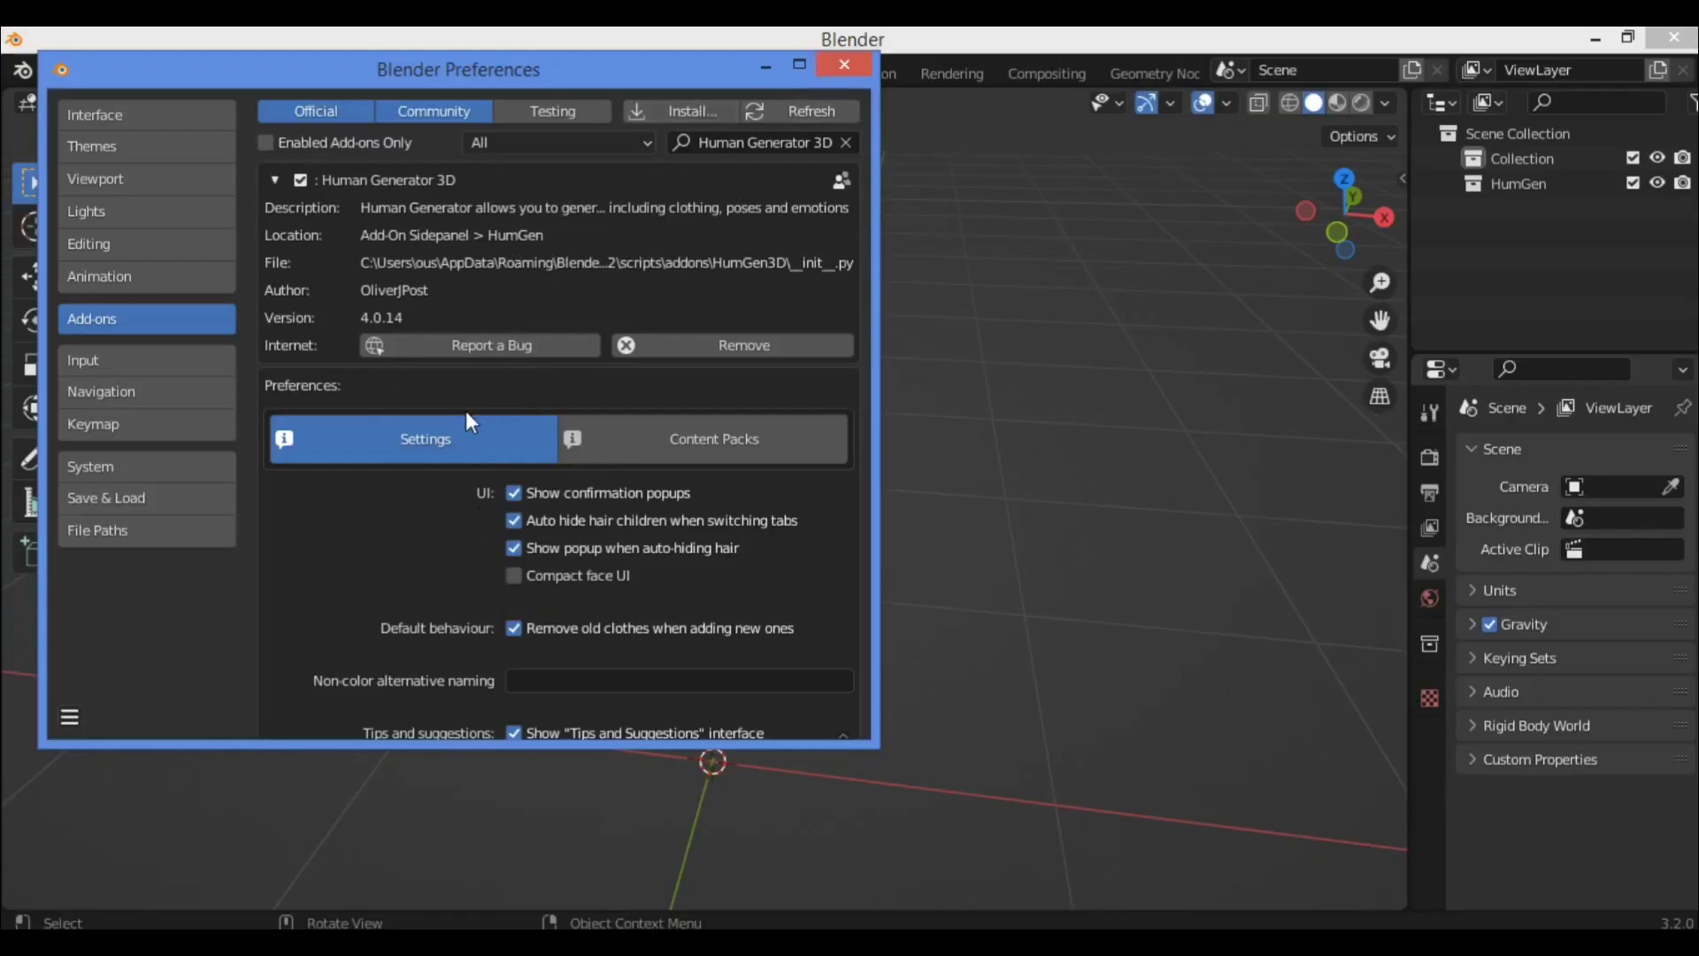
{"action": "scroll", "coordinate": [535, 423], "scroll_direction": "down", "scroll_amount": 7}
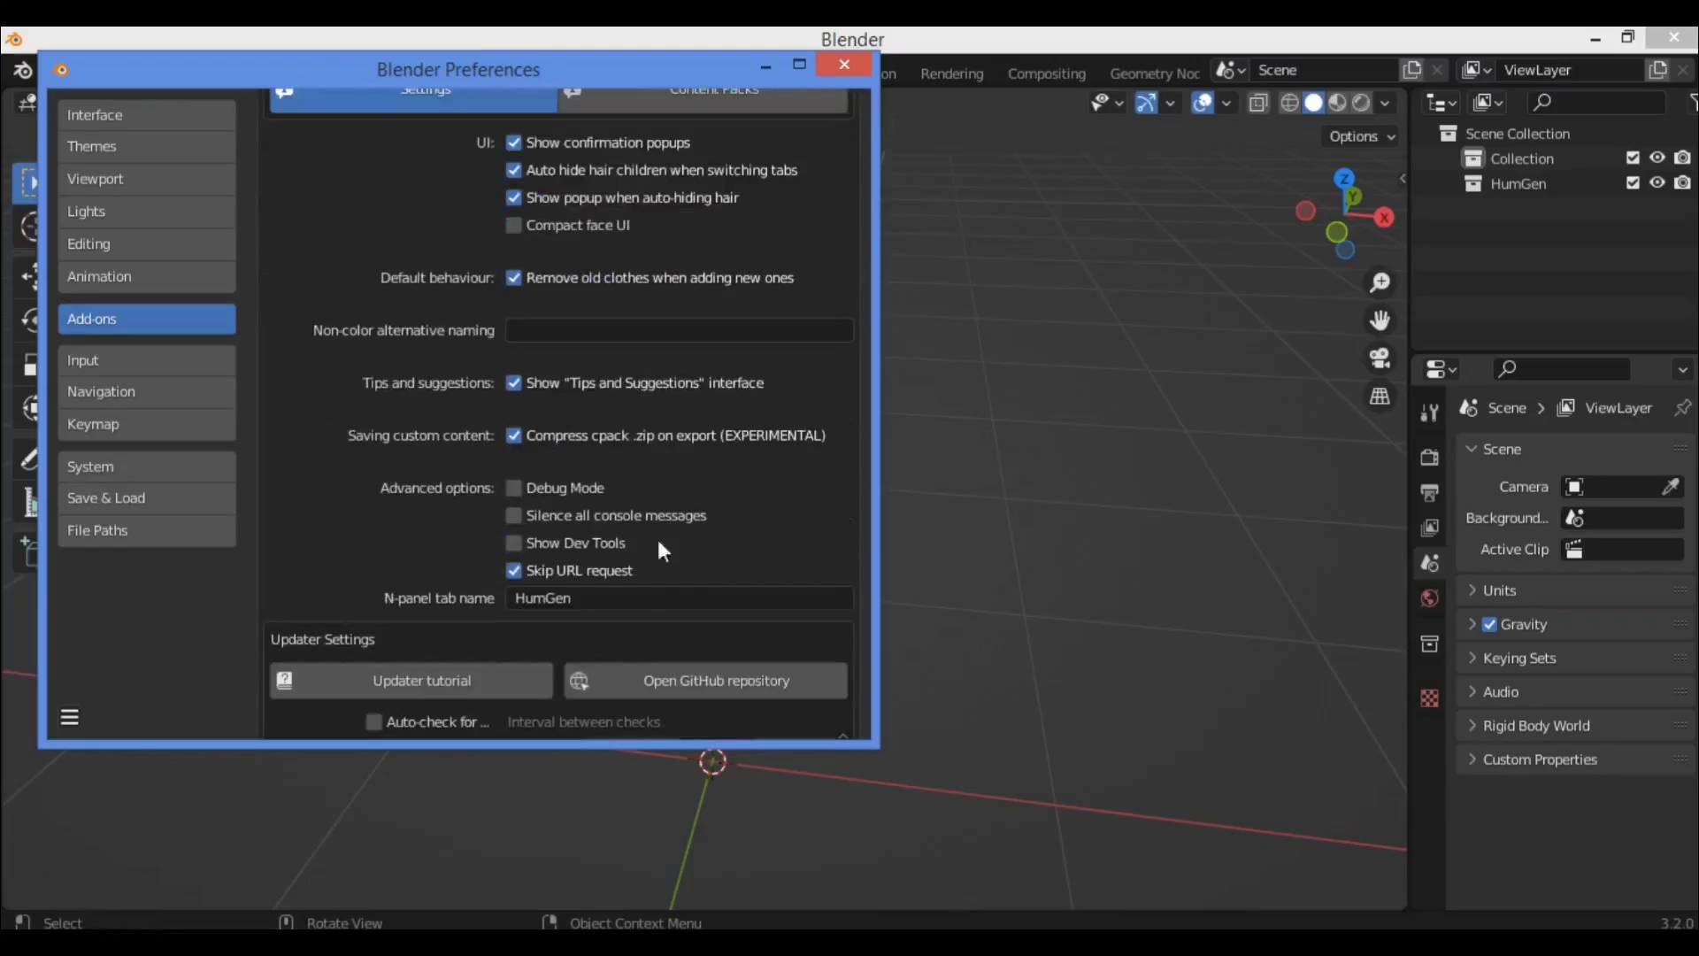
{"action": "scroll", "coordinate": [627, 575], "scroll_direction": "down", "scroll_amount": 3}
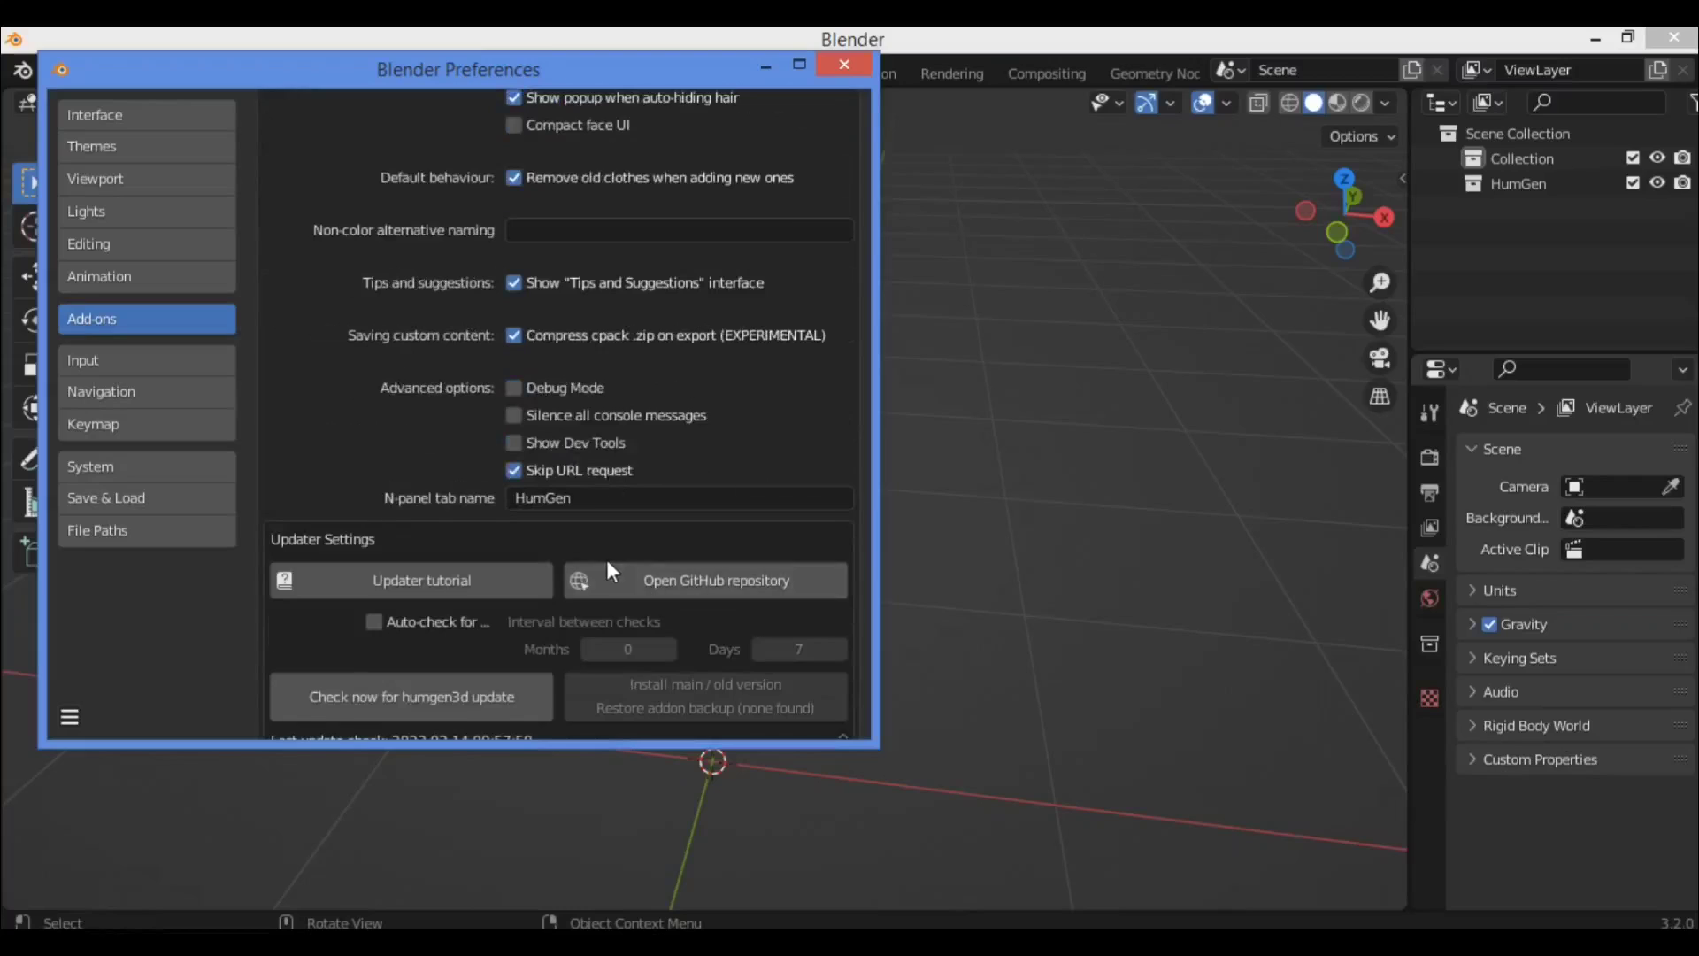
{"action": "scroll", "coordinate": [593, 529], "scroll_direction": "up", "scroll_amount": 5}
{"action": "scroll", "coordinate": [593, 530], "scroll_direction": "down", "scroll_amount": 5}
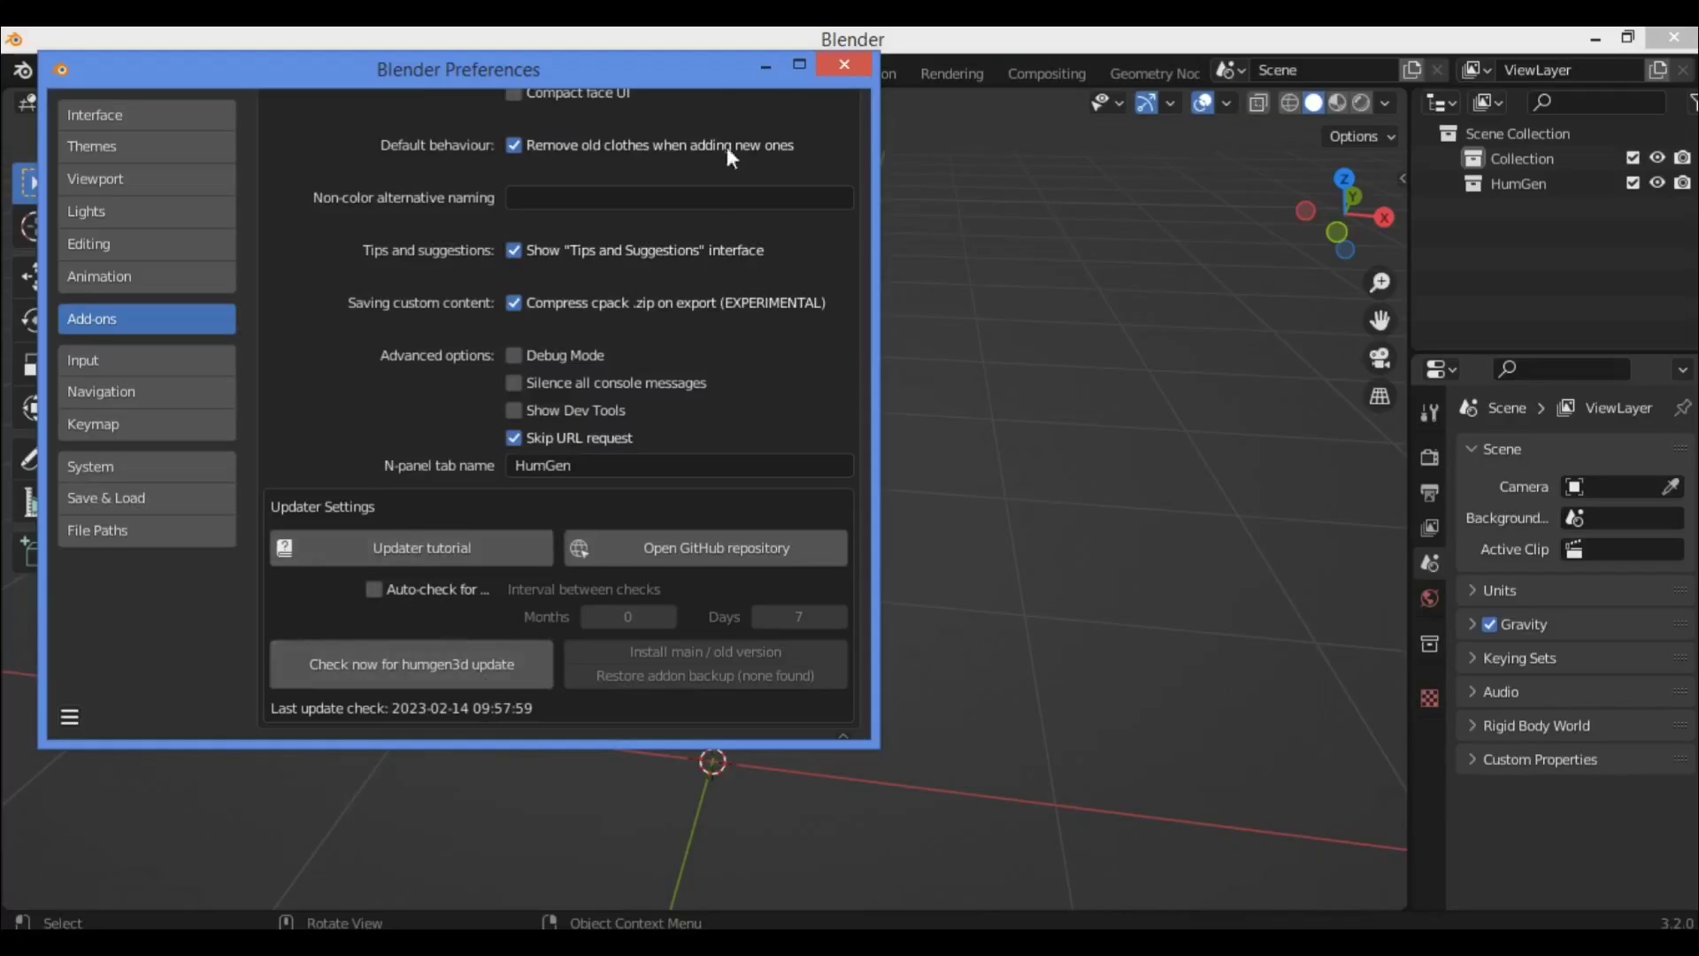
{"action": "left_click", "coordinate": [889, 478]}
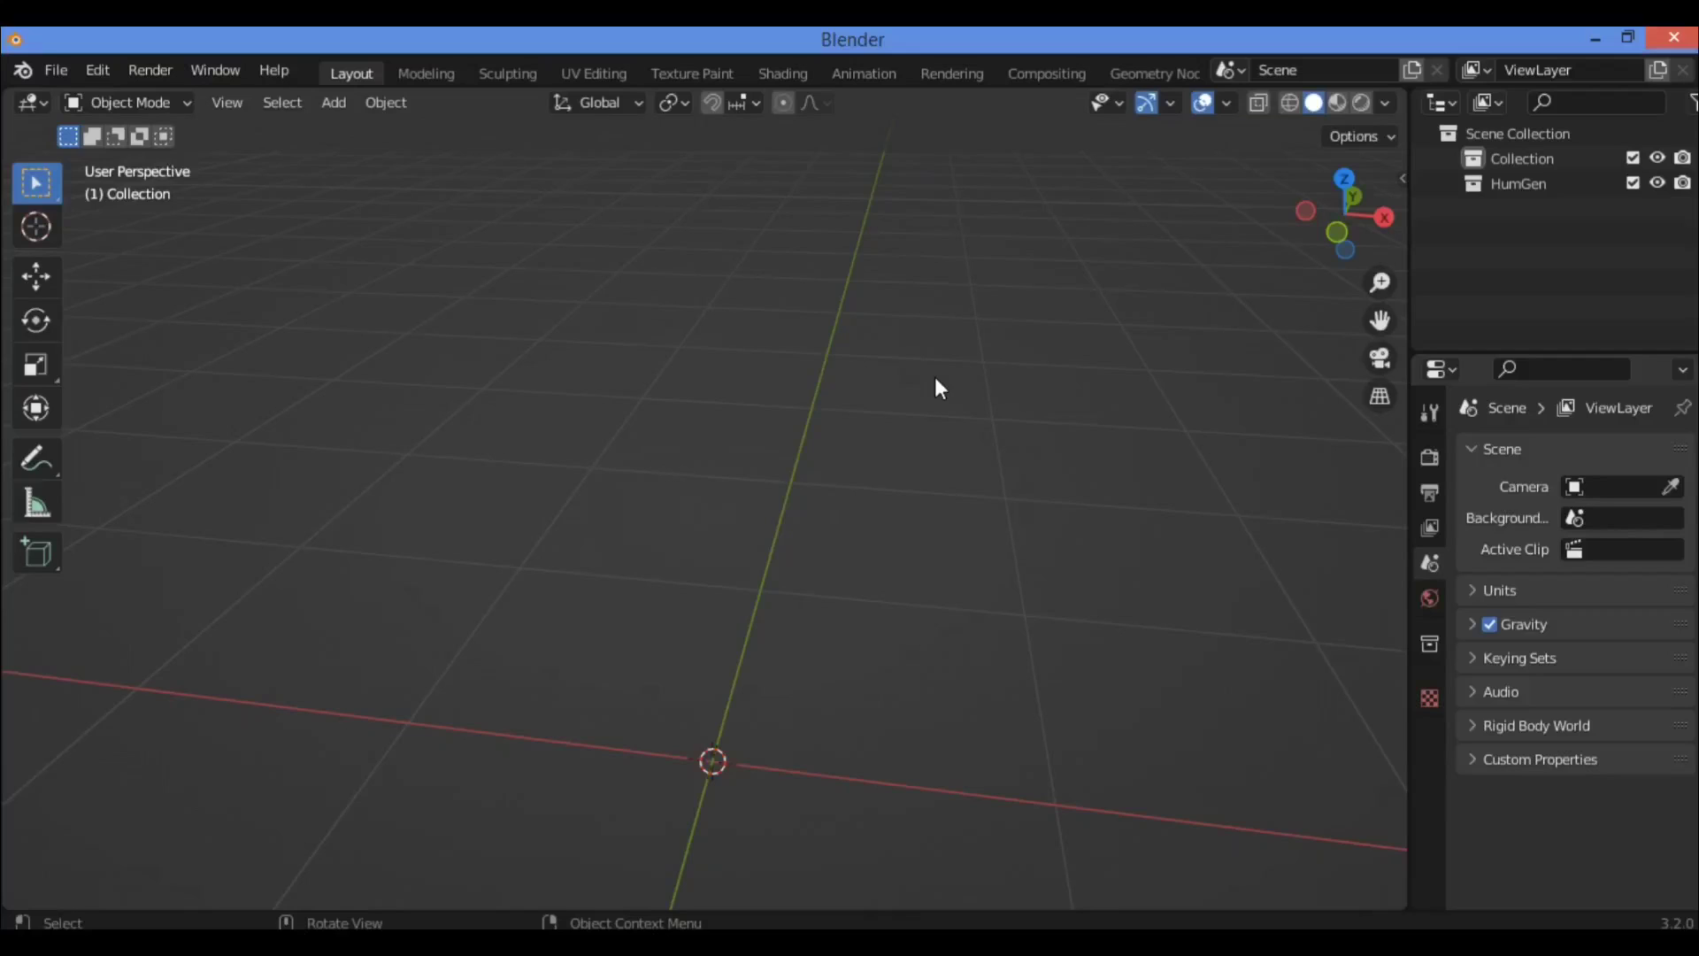
- Show the viewport sidebar with N and expand the HumGen panel
{"action": "key", "text": "n"}
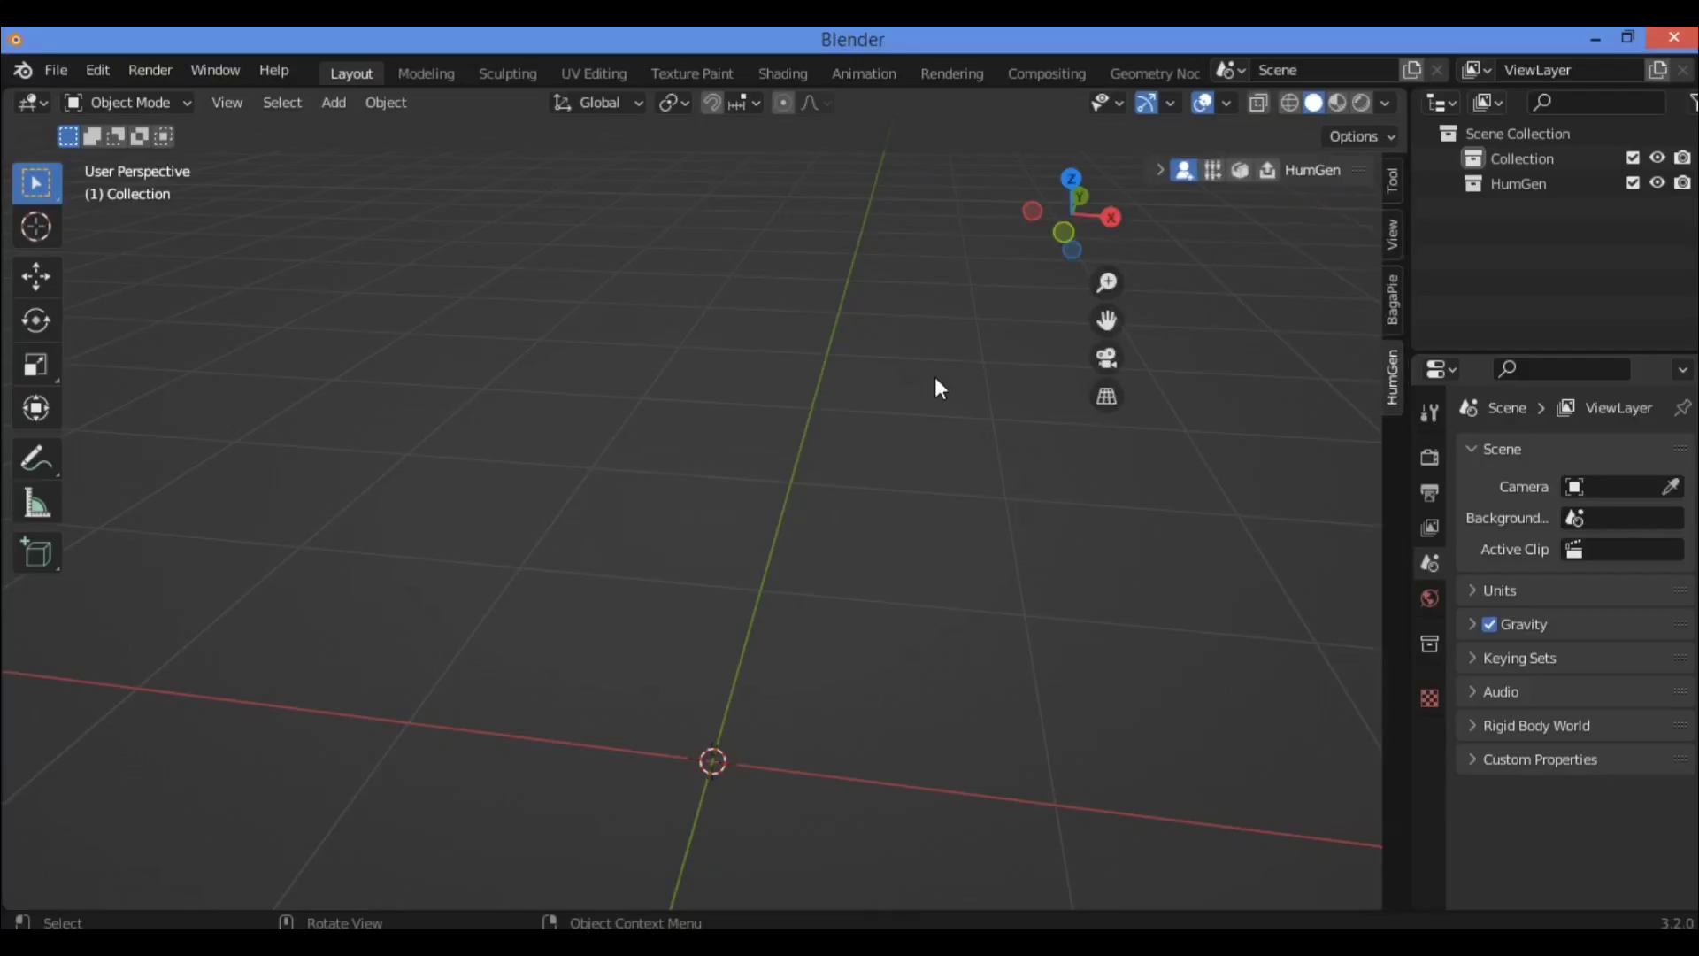
{"action": "left_click", "coordinate": [1159, 173]}
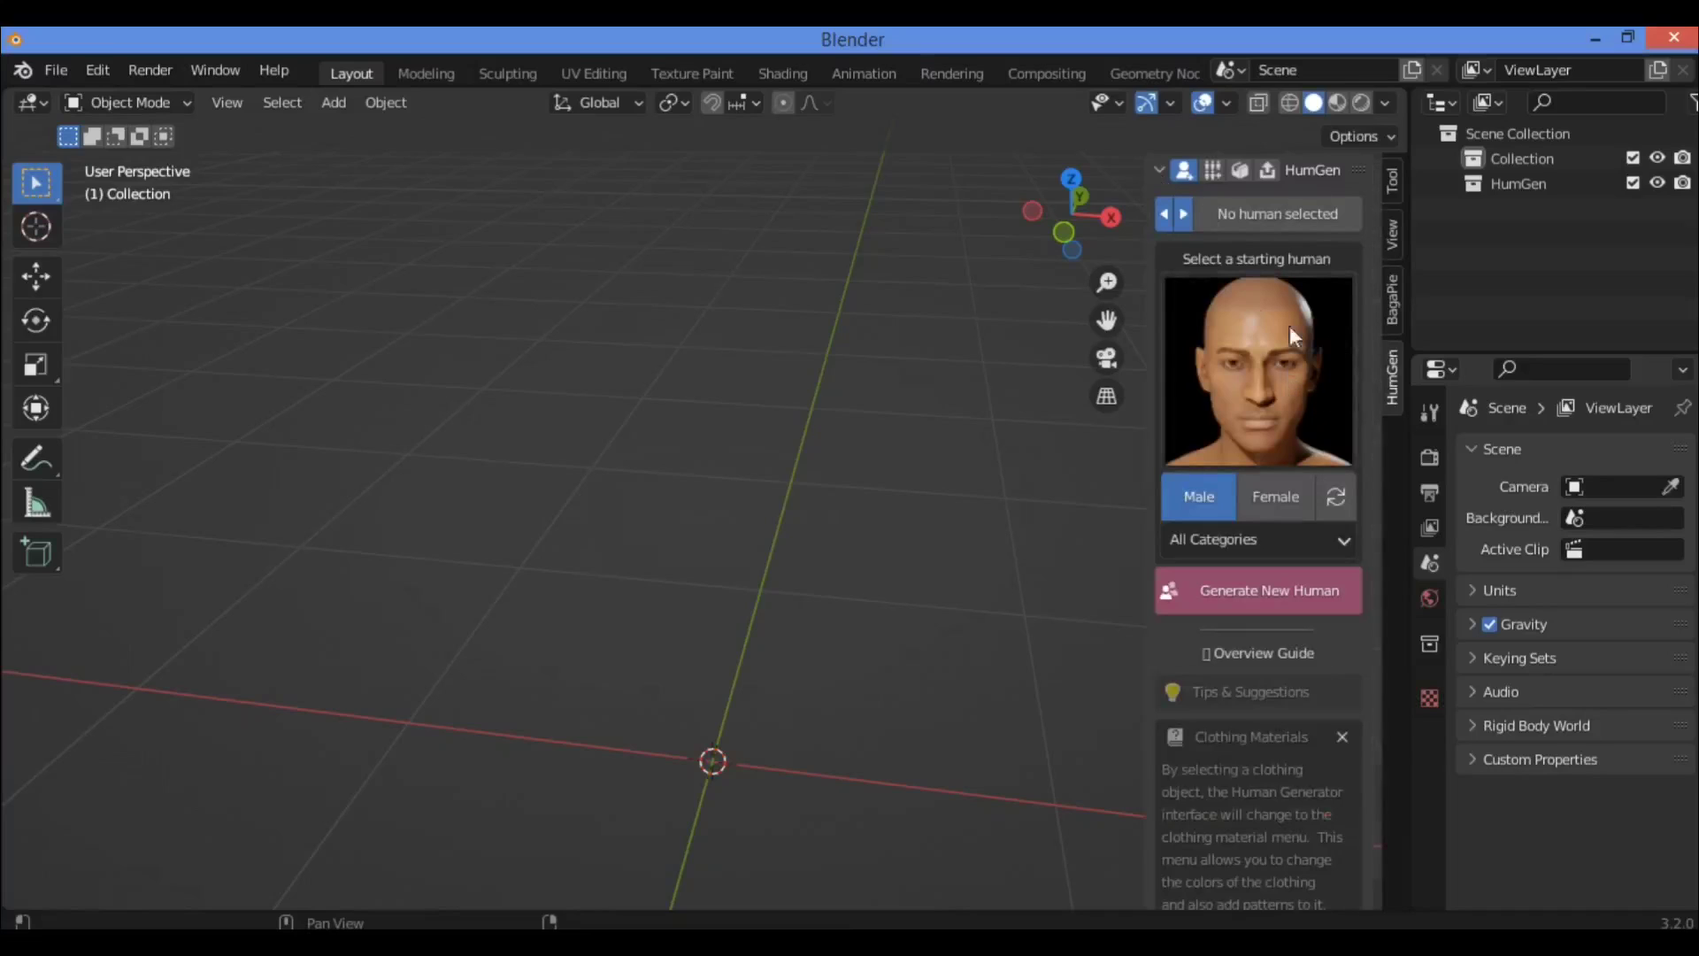
{"action": "scroll", "coordinate": [1241, 522], "scroll_direction": "down", "scroll_amount": 1}
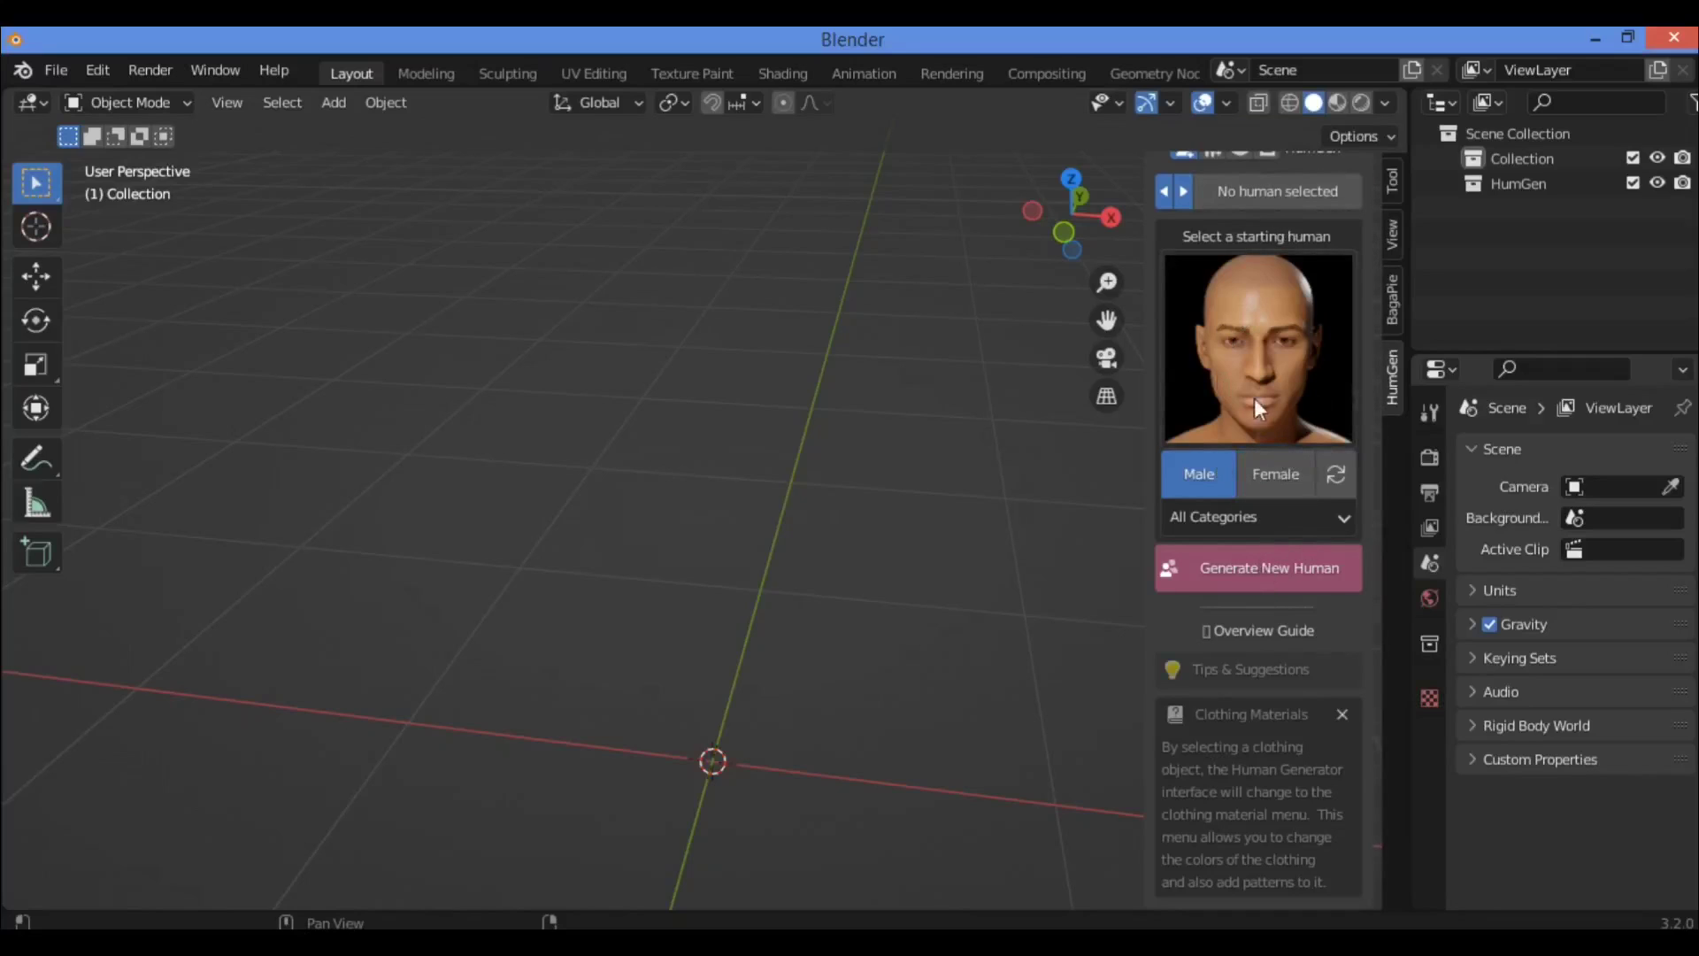
- Browse the starting-human gallery, then close it without choosing anyone
{"action": "left_click", "coordinate": [1234, 310]}
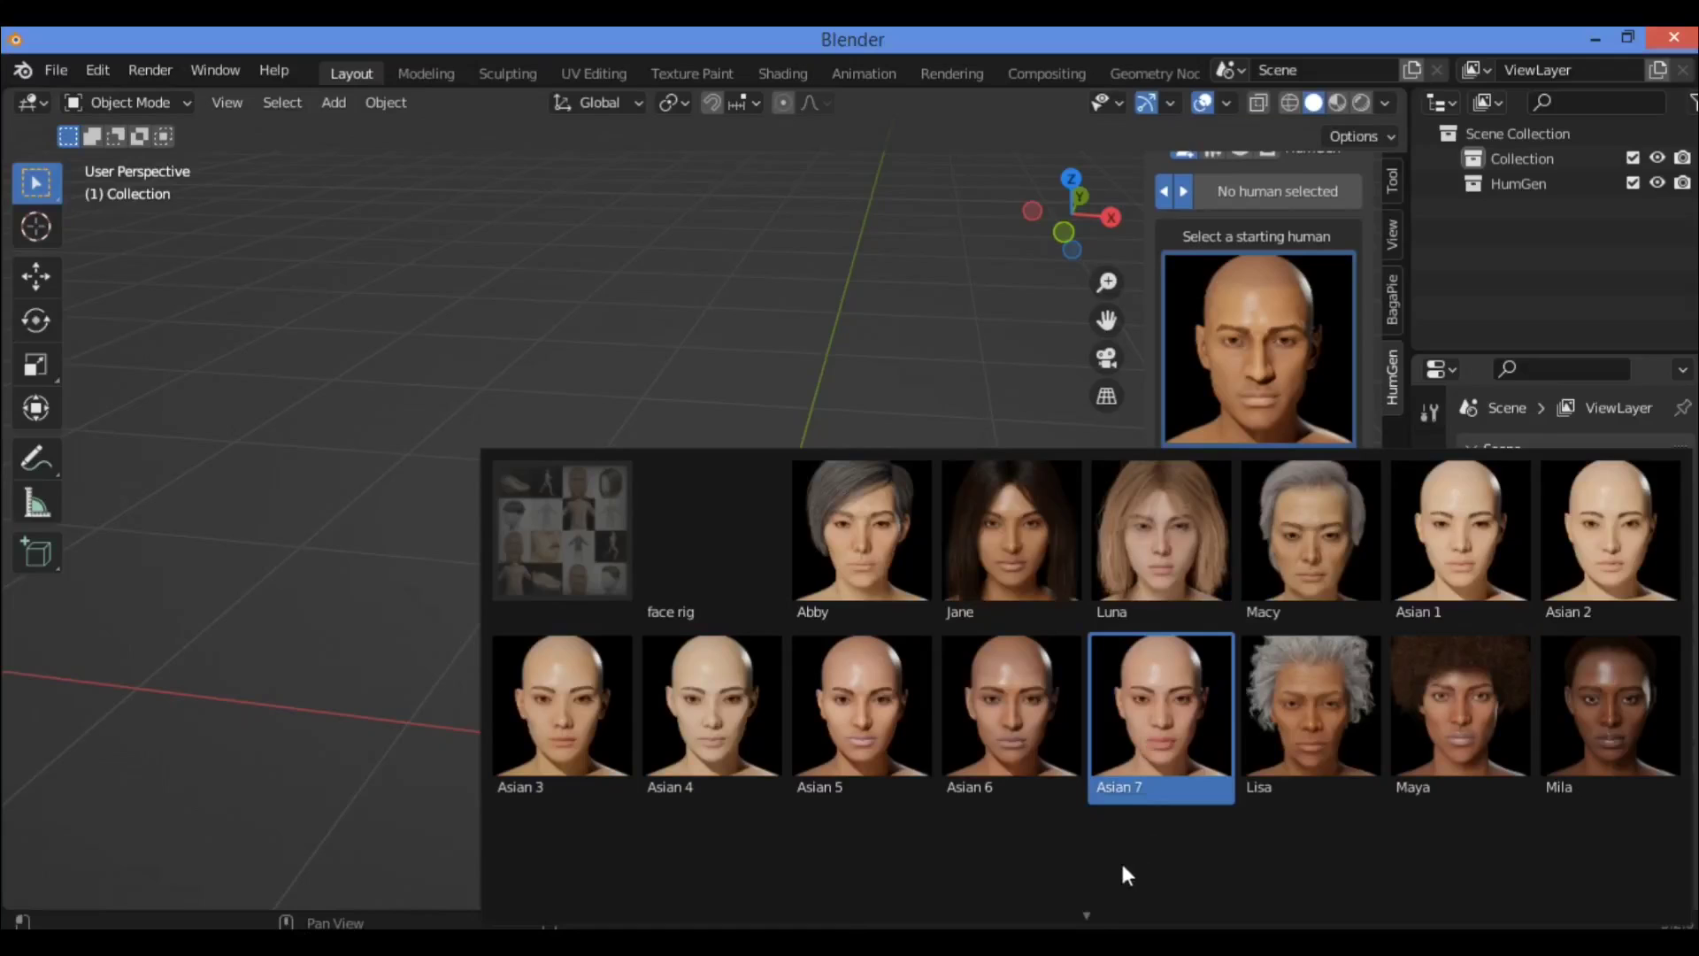
{"action": "scroll", "coordinate": [1077, 889], "scroll_direction": "down", "scroll_amount": 1}
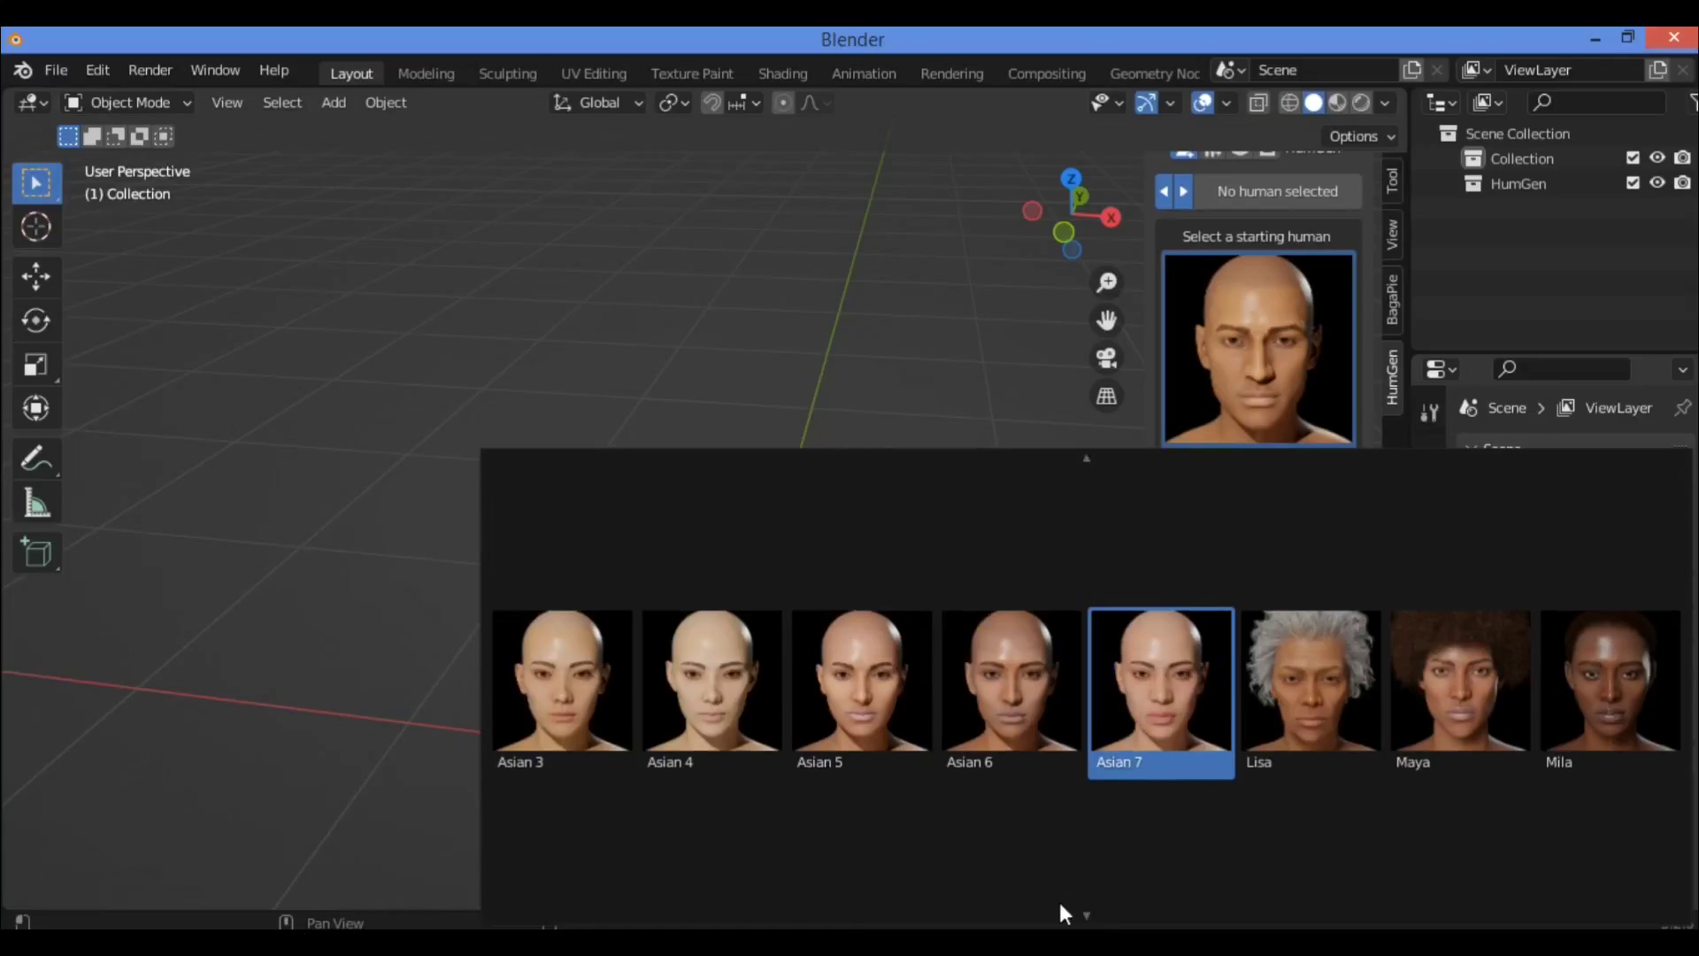
{"action": "mouse_move", "coordinate": [1077, 925]}
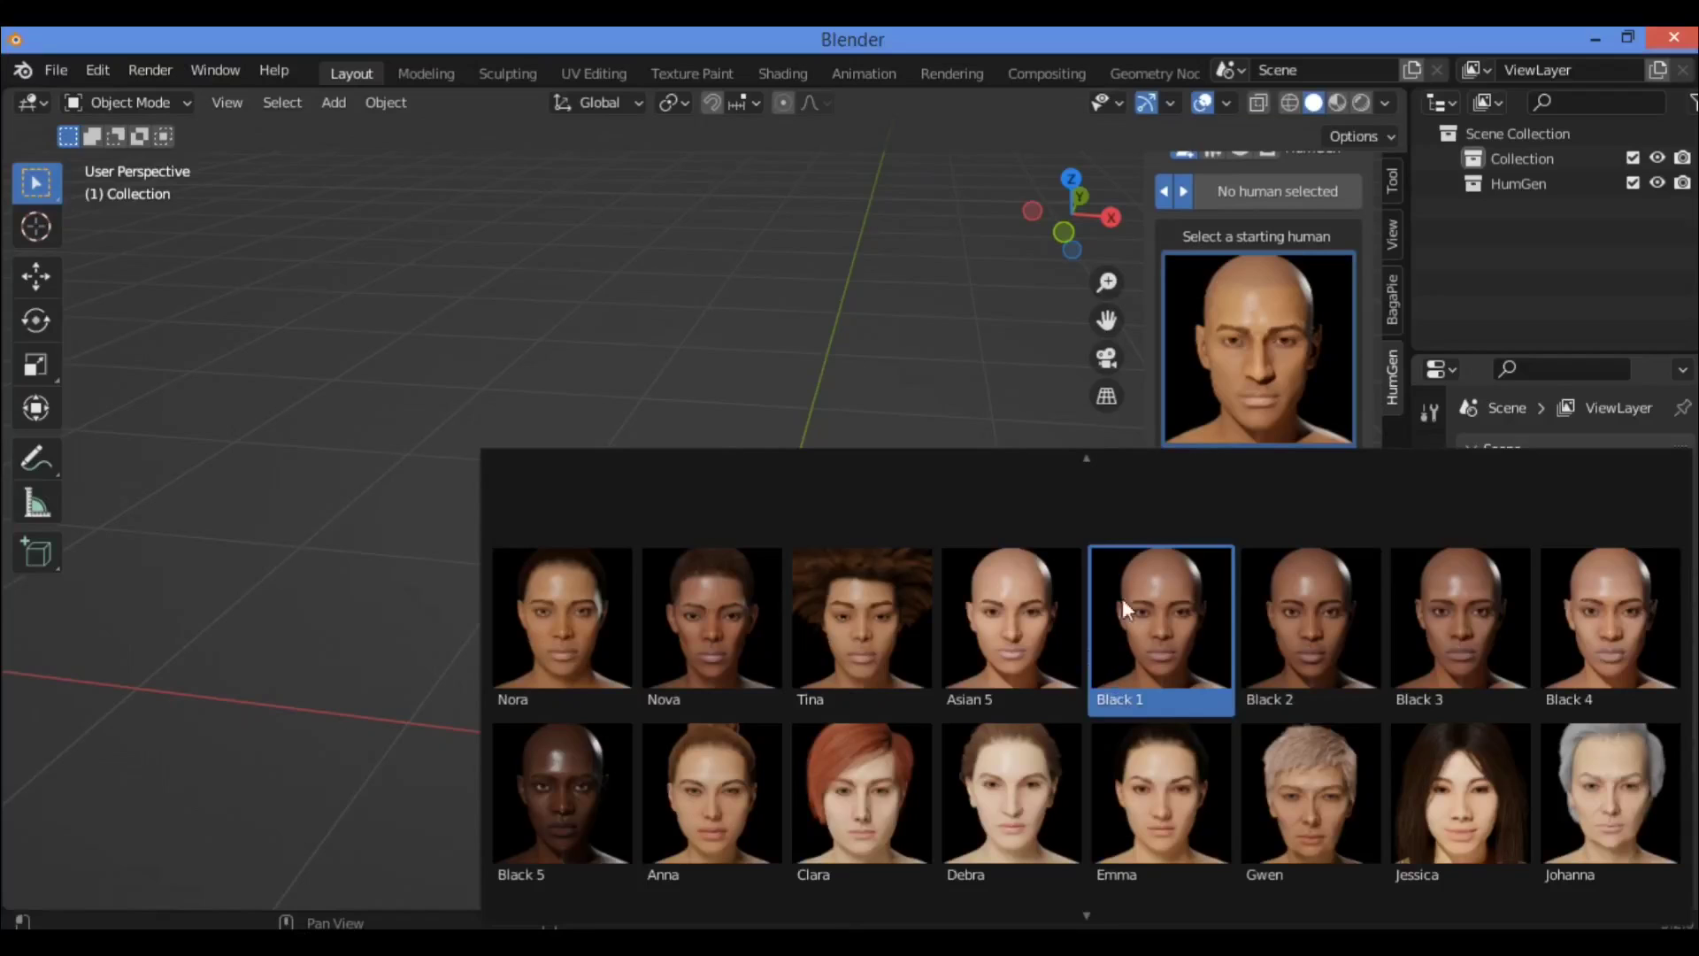
{"action": "scroll", "coordinate": [1136, 442], "scroll_direction": "up", "scroll_amount": 1}
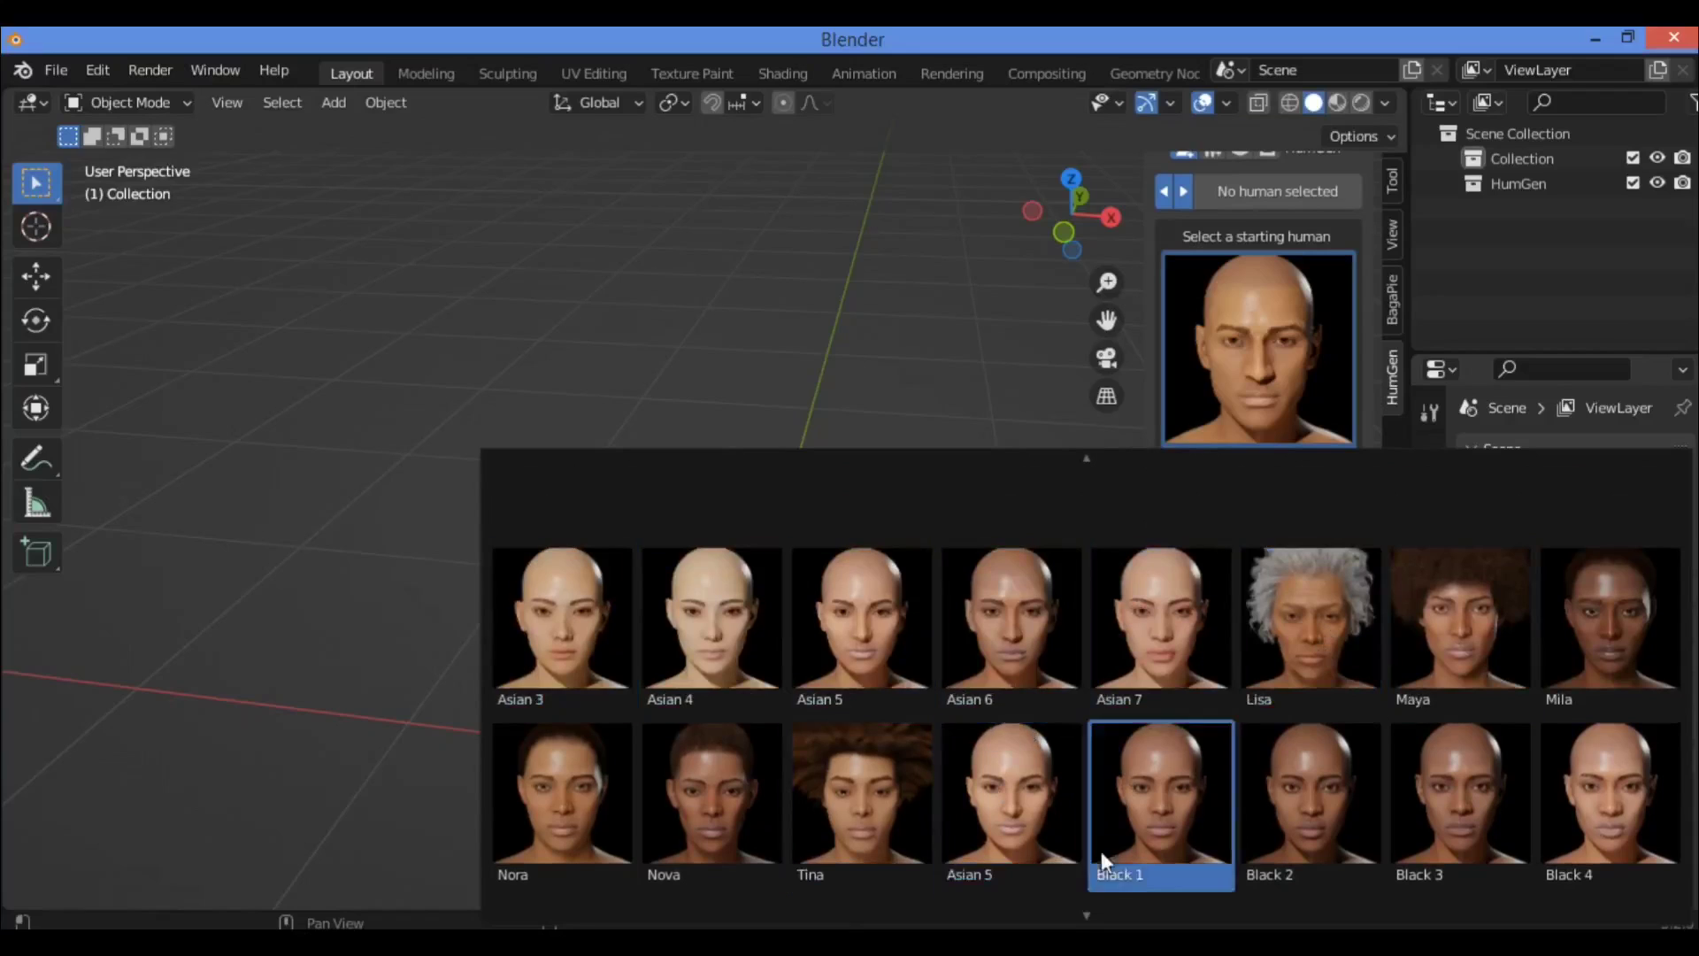
{"action": "scroll", "coordinate": [1009, 796], "scroll_direction": "down", "scroll_amount": 1}
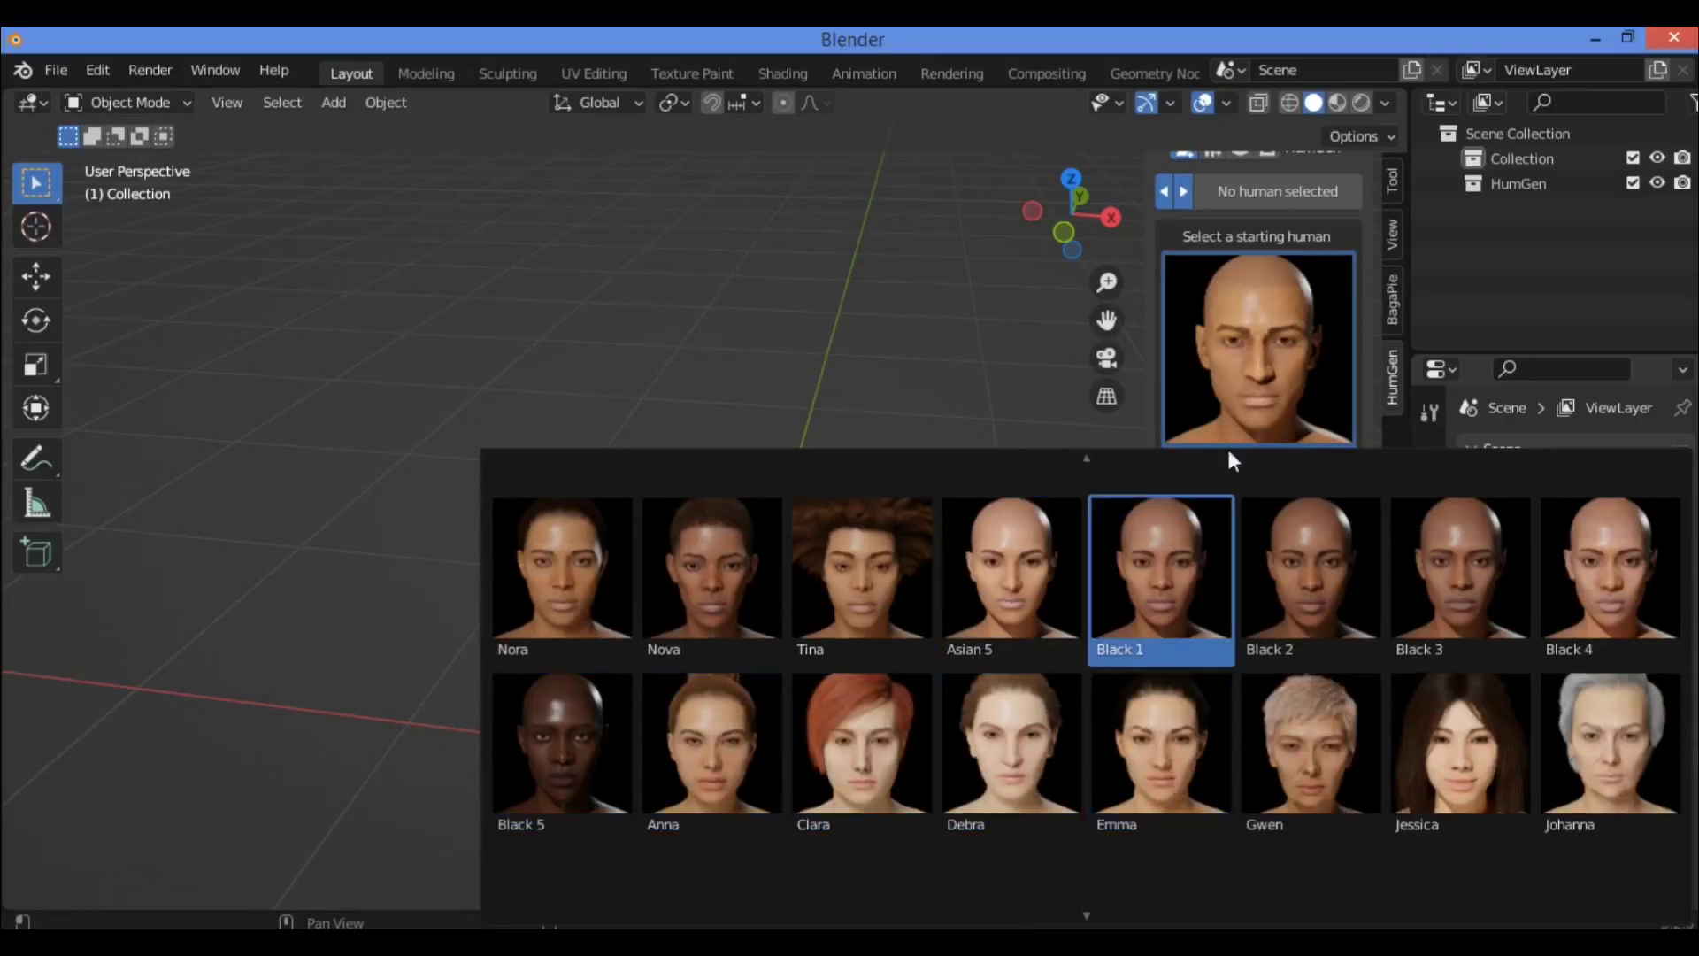
{"action": "scroll", "coordinate": [1252, 459], "scroll_direction": "up", "scroll_amount": 2}
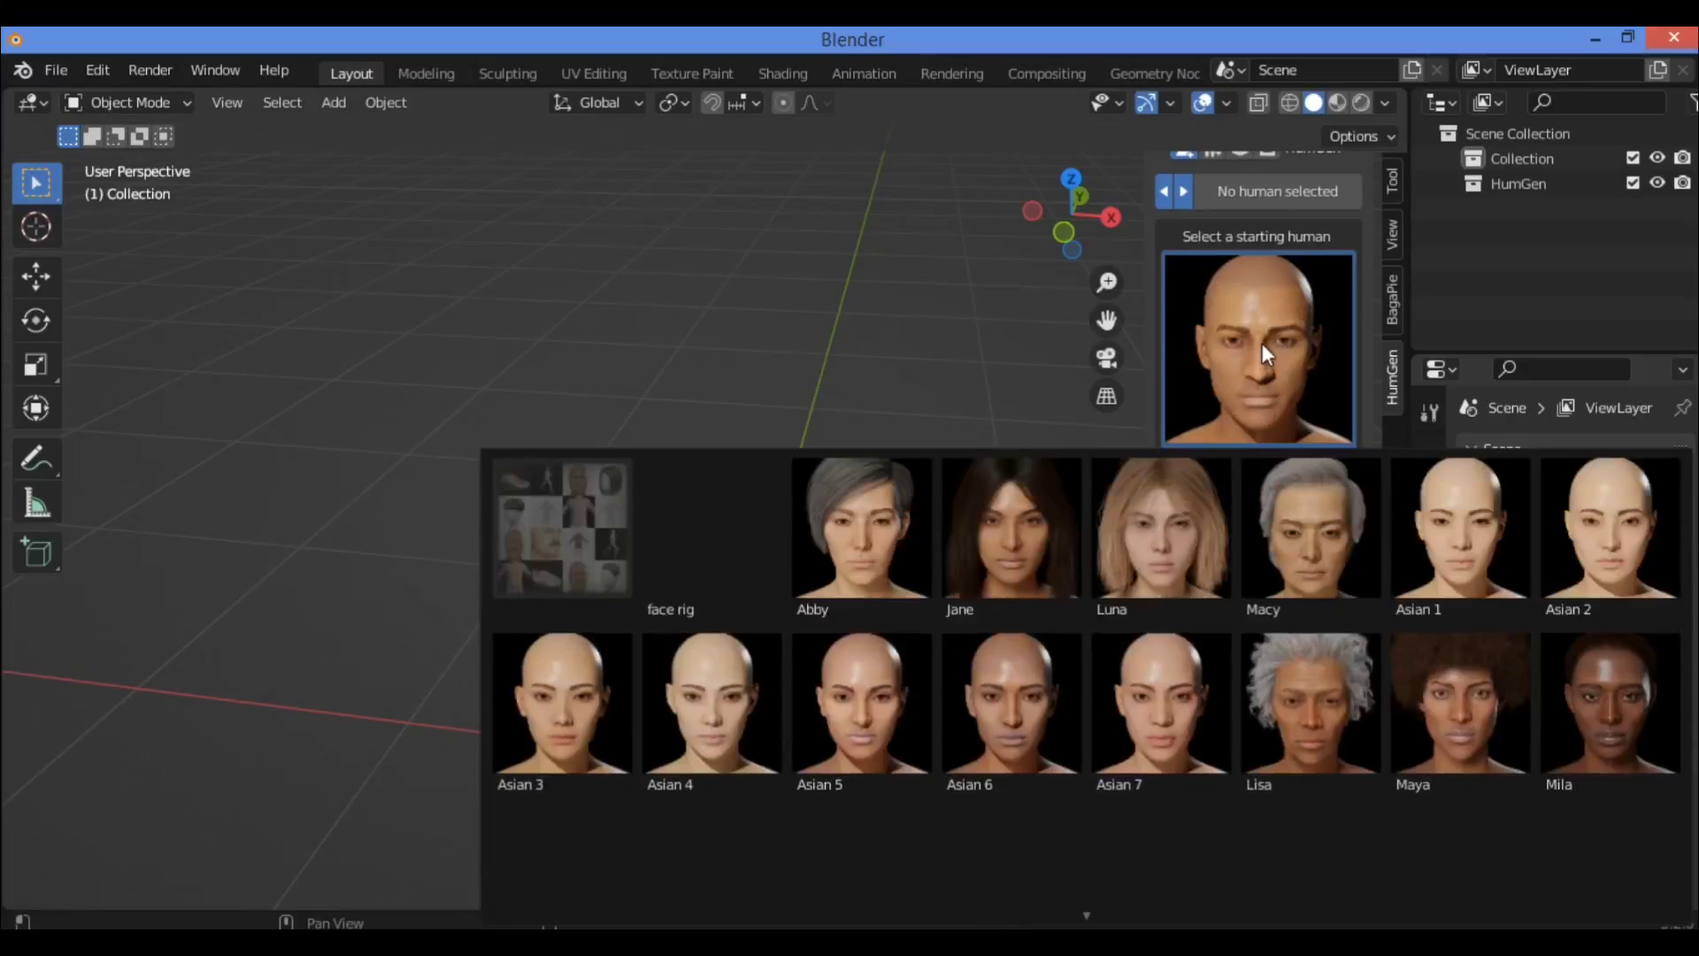
{"action": "left_click", "coordinate": [1262, 343]}
- Reopen the starting-human gallery and pick Remy near the bottom
{"action": "left_click", "coordinate": [1256, 380]}
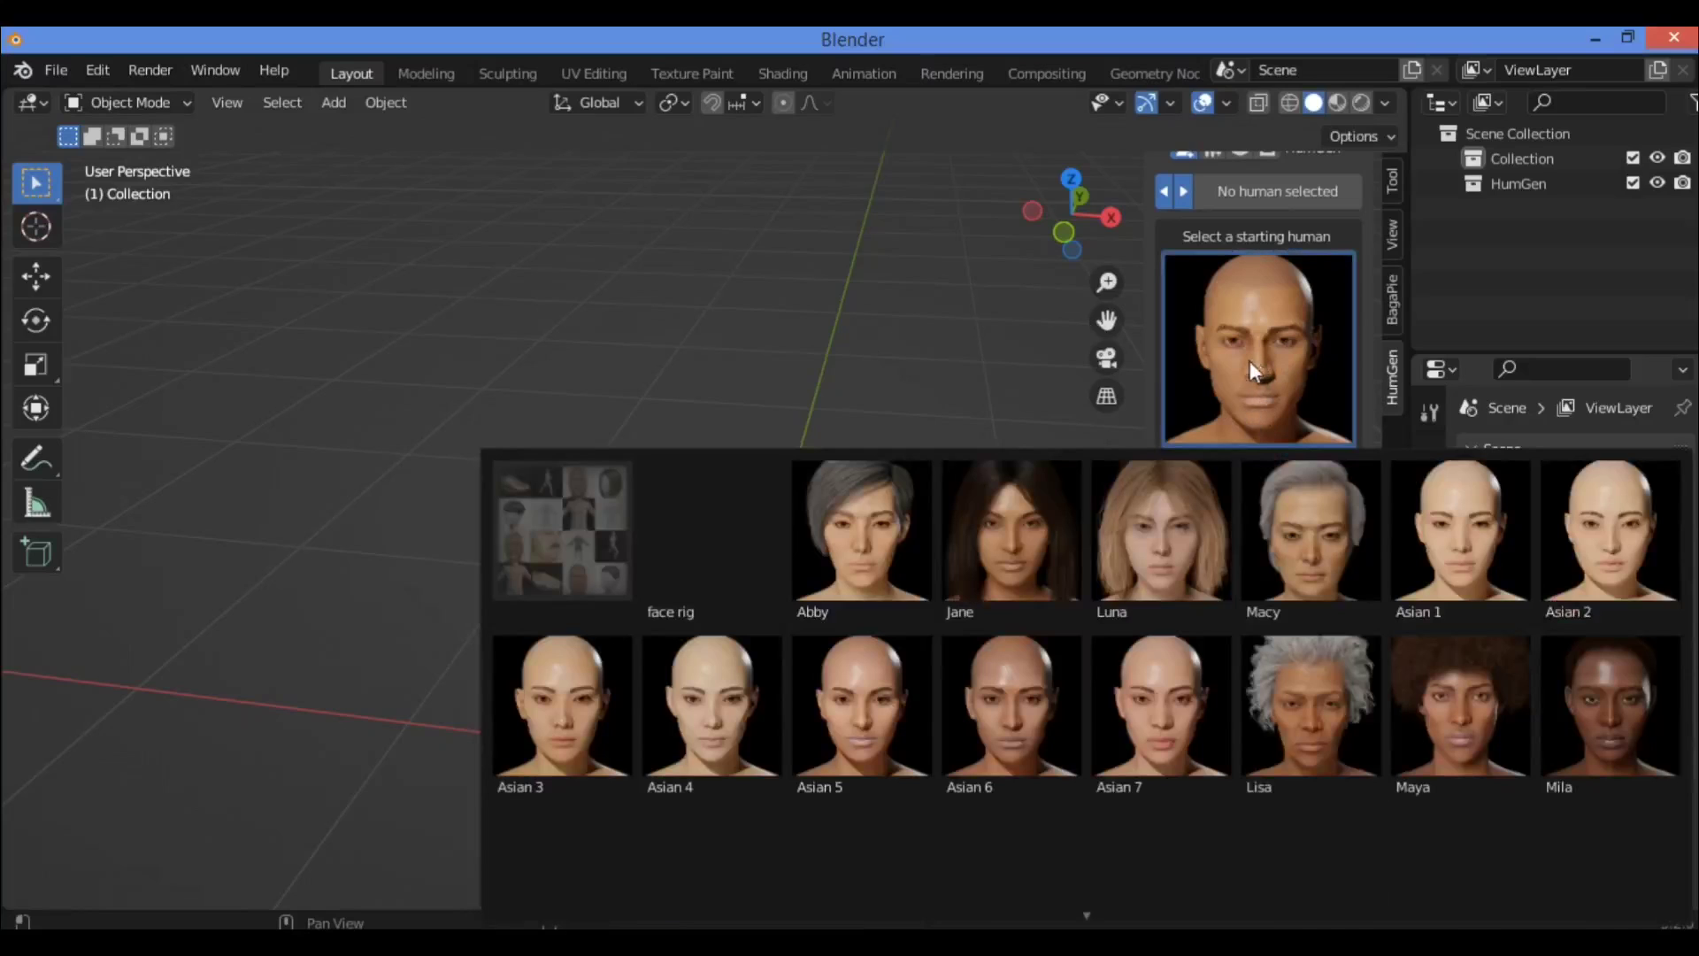
{"action": "scroll", "coordinate": [989, 815], "scroll_direction": "down", "scroll_amount": 1}
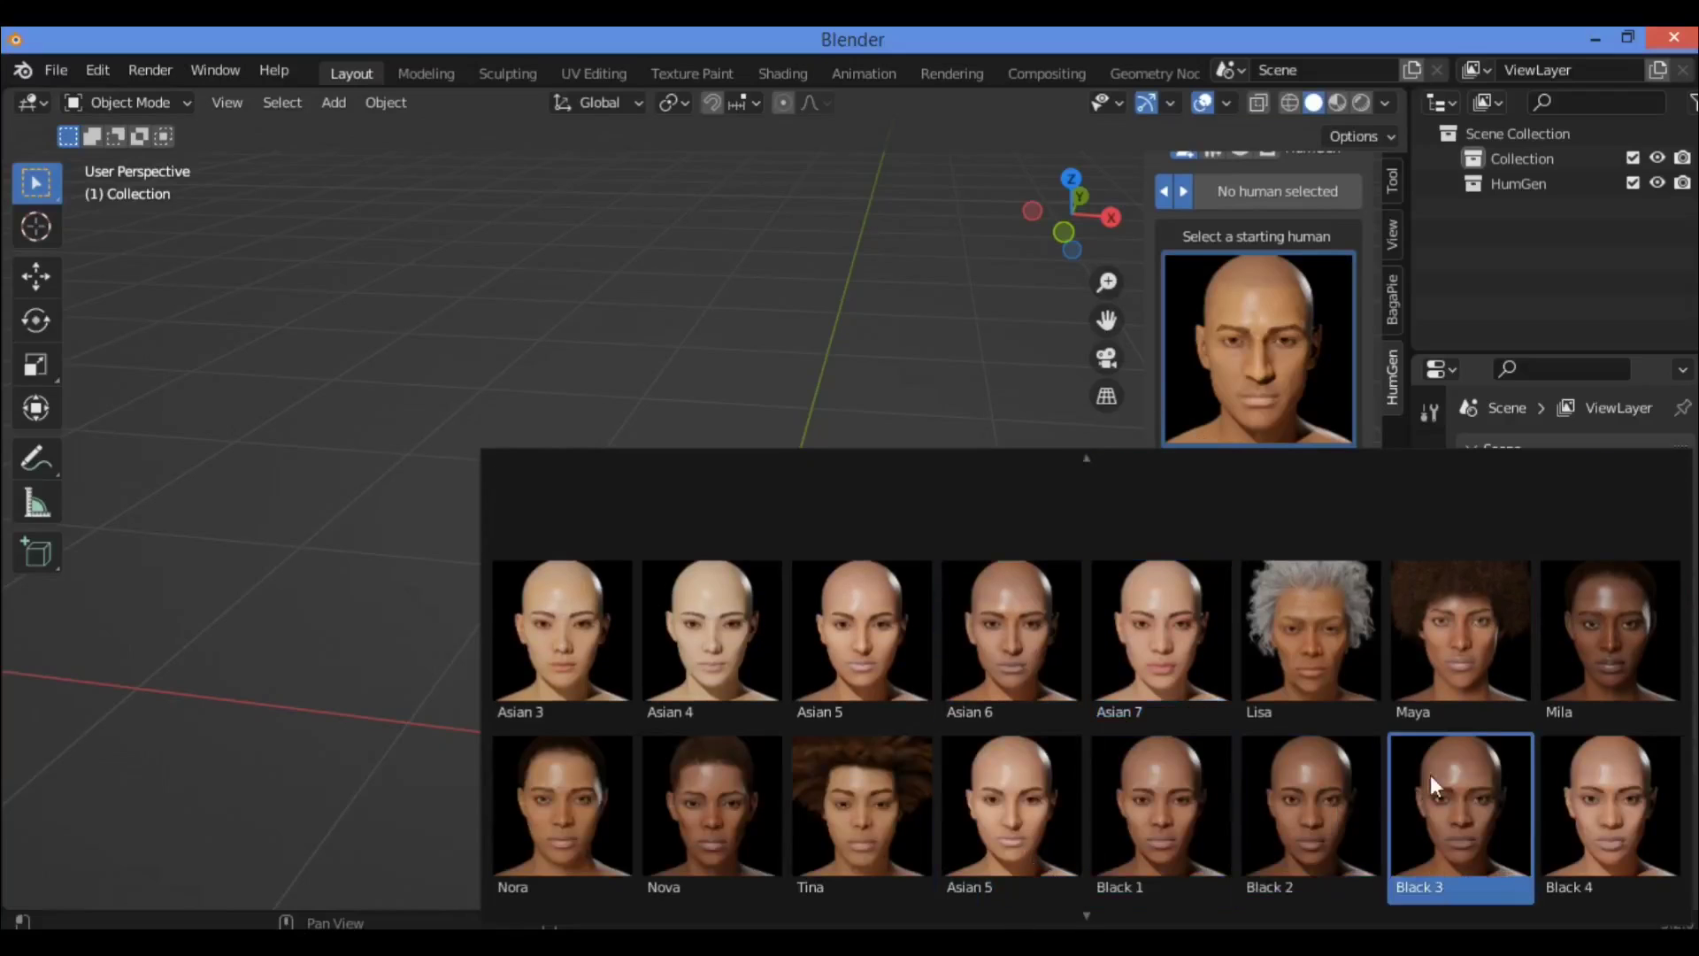
{"action": "scroll", "coordinate": [1103, 901], "scroll_direction": "down", "scroll_amount": 1}
{"action": "scroll", "coordinate": [1086, 702], "scroll_direction": "down", "scroll_amount": 3}
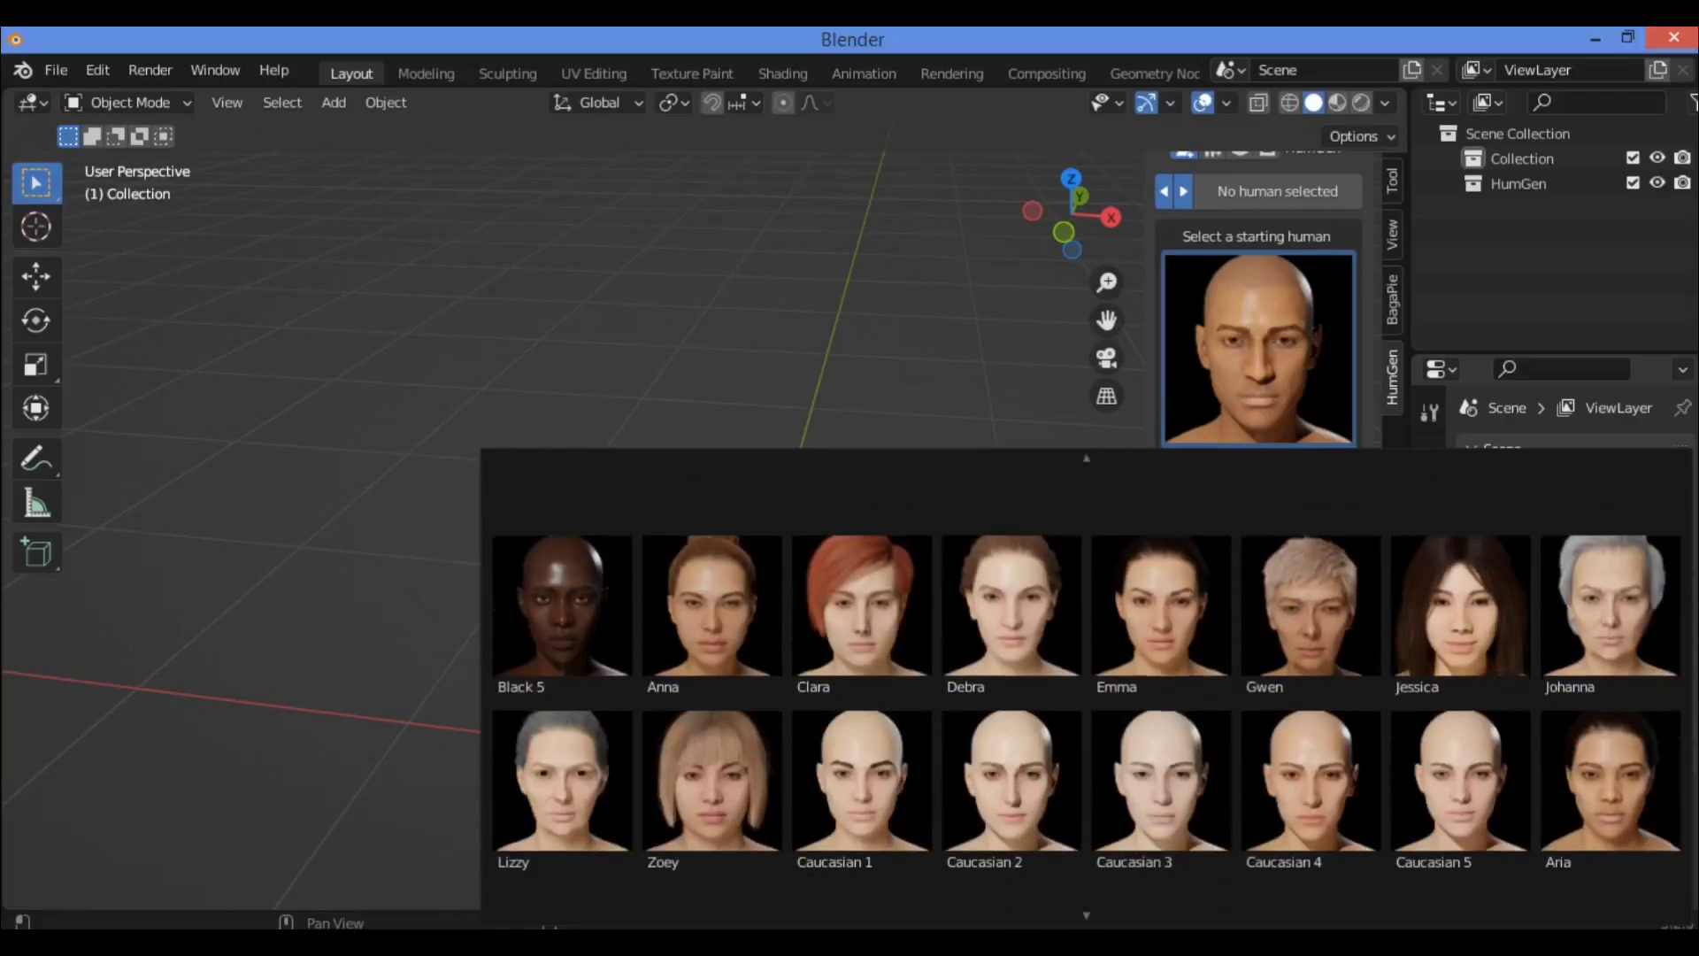
{"action": "scroll", "coordinate": [1070, 784], "scroll_direction": "down", "scroll_amount": 2}
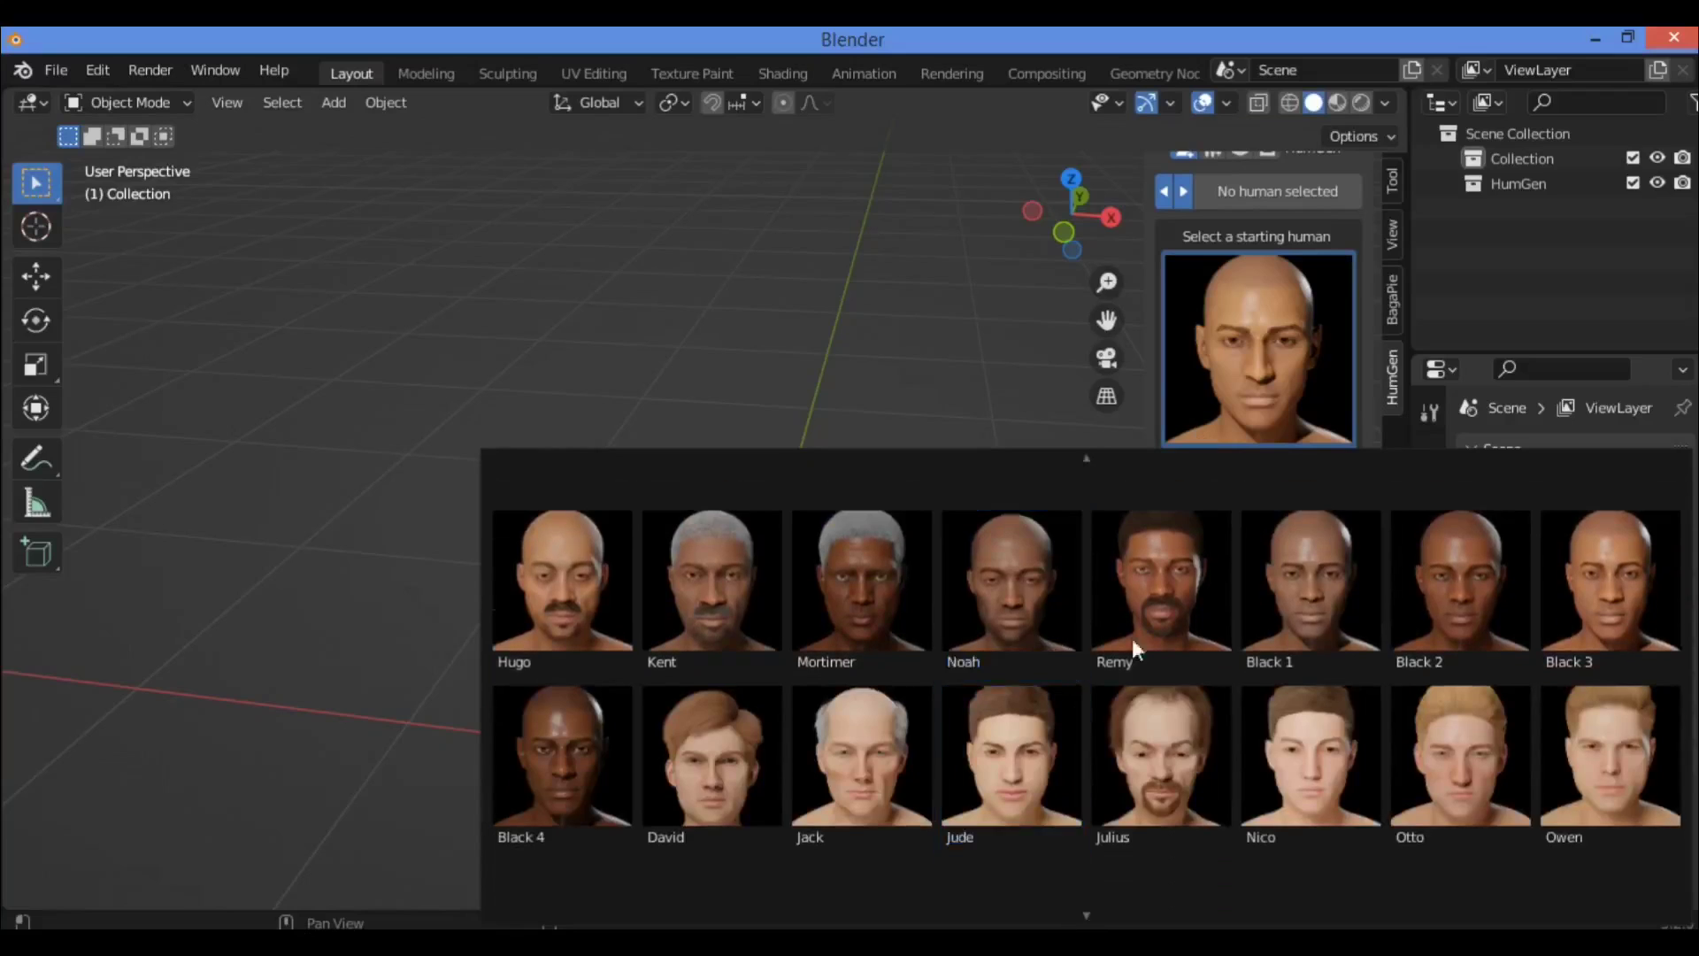
{"action": "left_click", "coordinate": [1160, 581]}
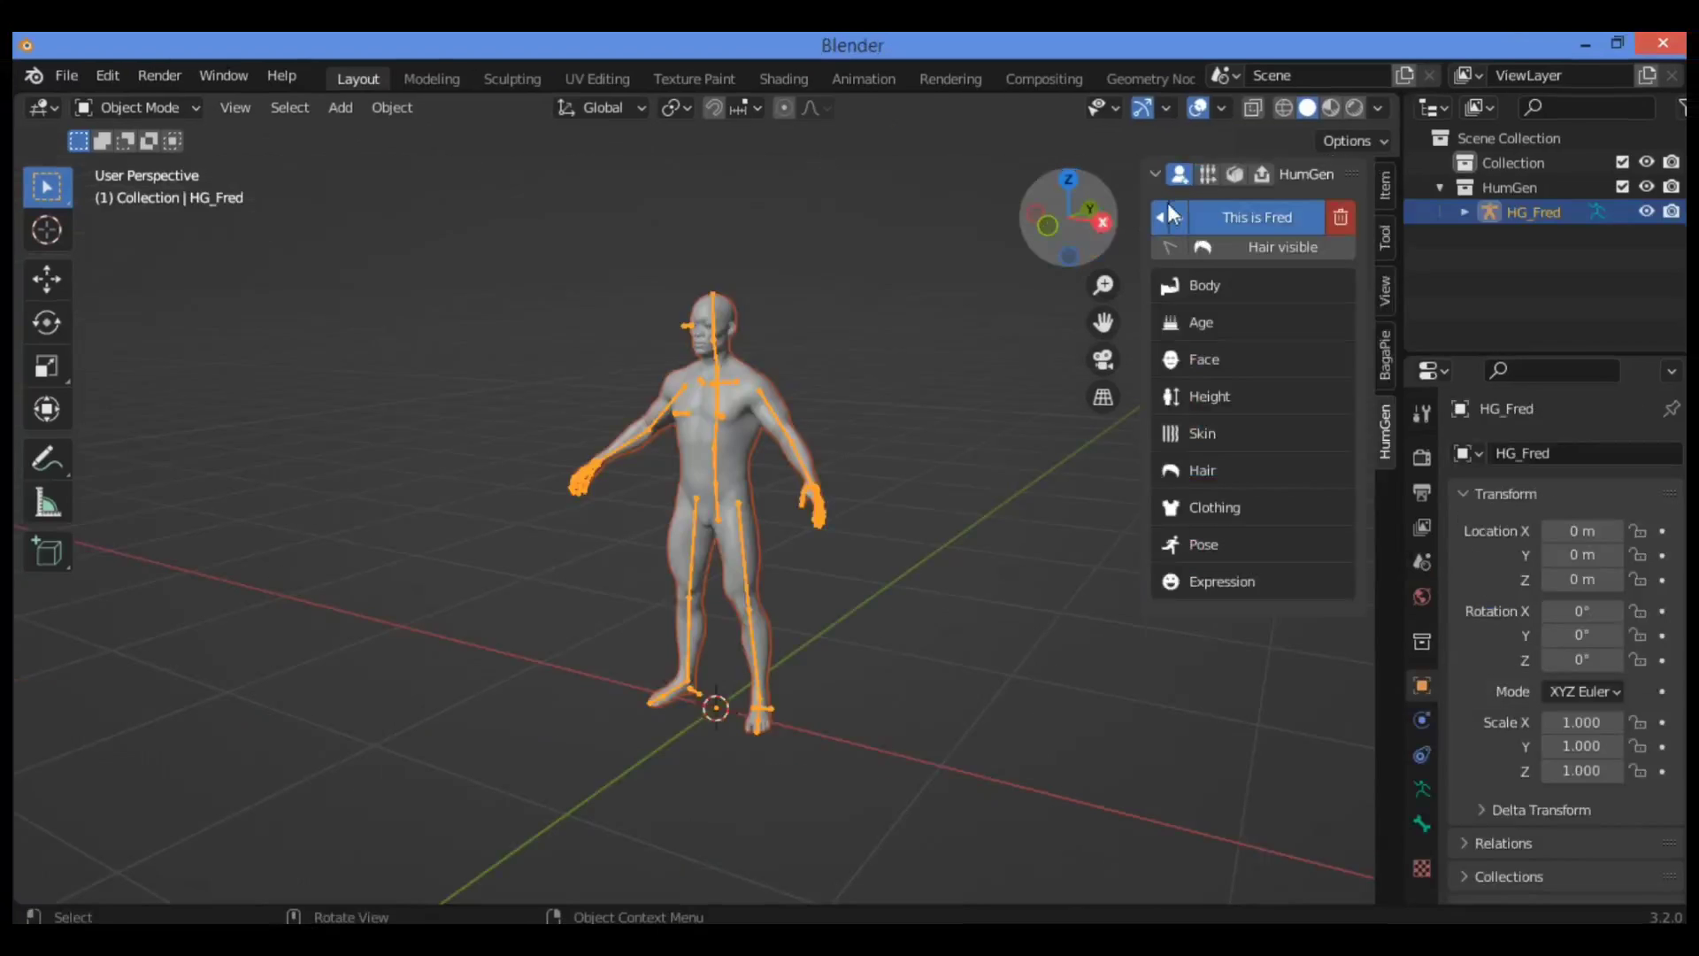
- Orbit and zoom the viewport to frame the generated HG_Fred figure
{"action": "middle_click_drag", "start_coordinate": [885, 531], "coordinate": [990, 262]}
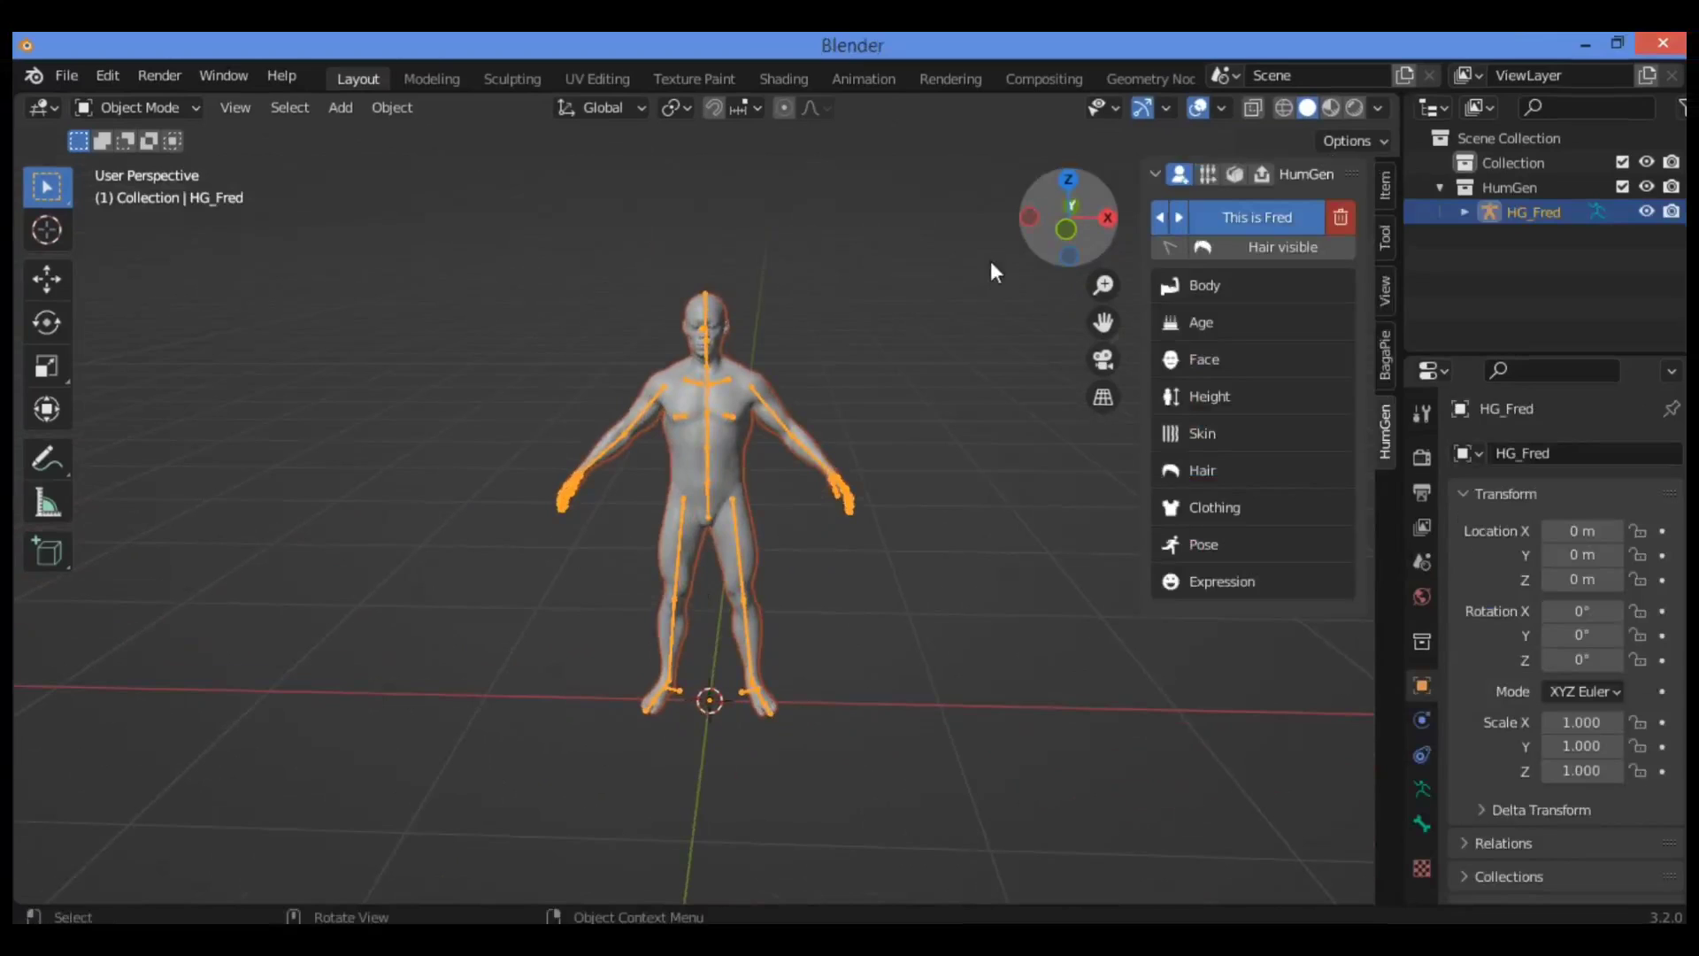
{"action": "scroll", "coordinate": [1115, 290], "scroll_direction": "up", "scroll_amount": 1}
{"action": "scroll", "coordinate": [1171, 288], "scroll_direction": "up", "scroll_amount": 1}
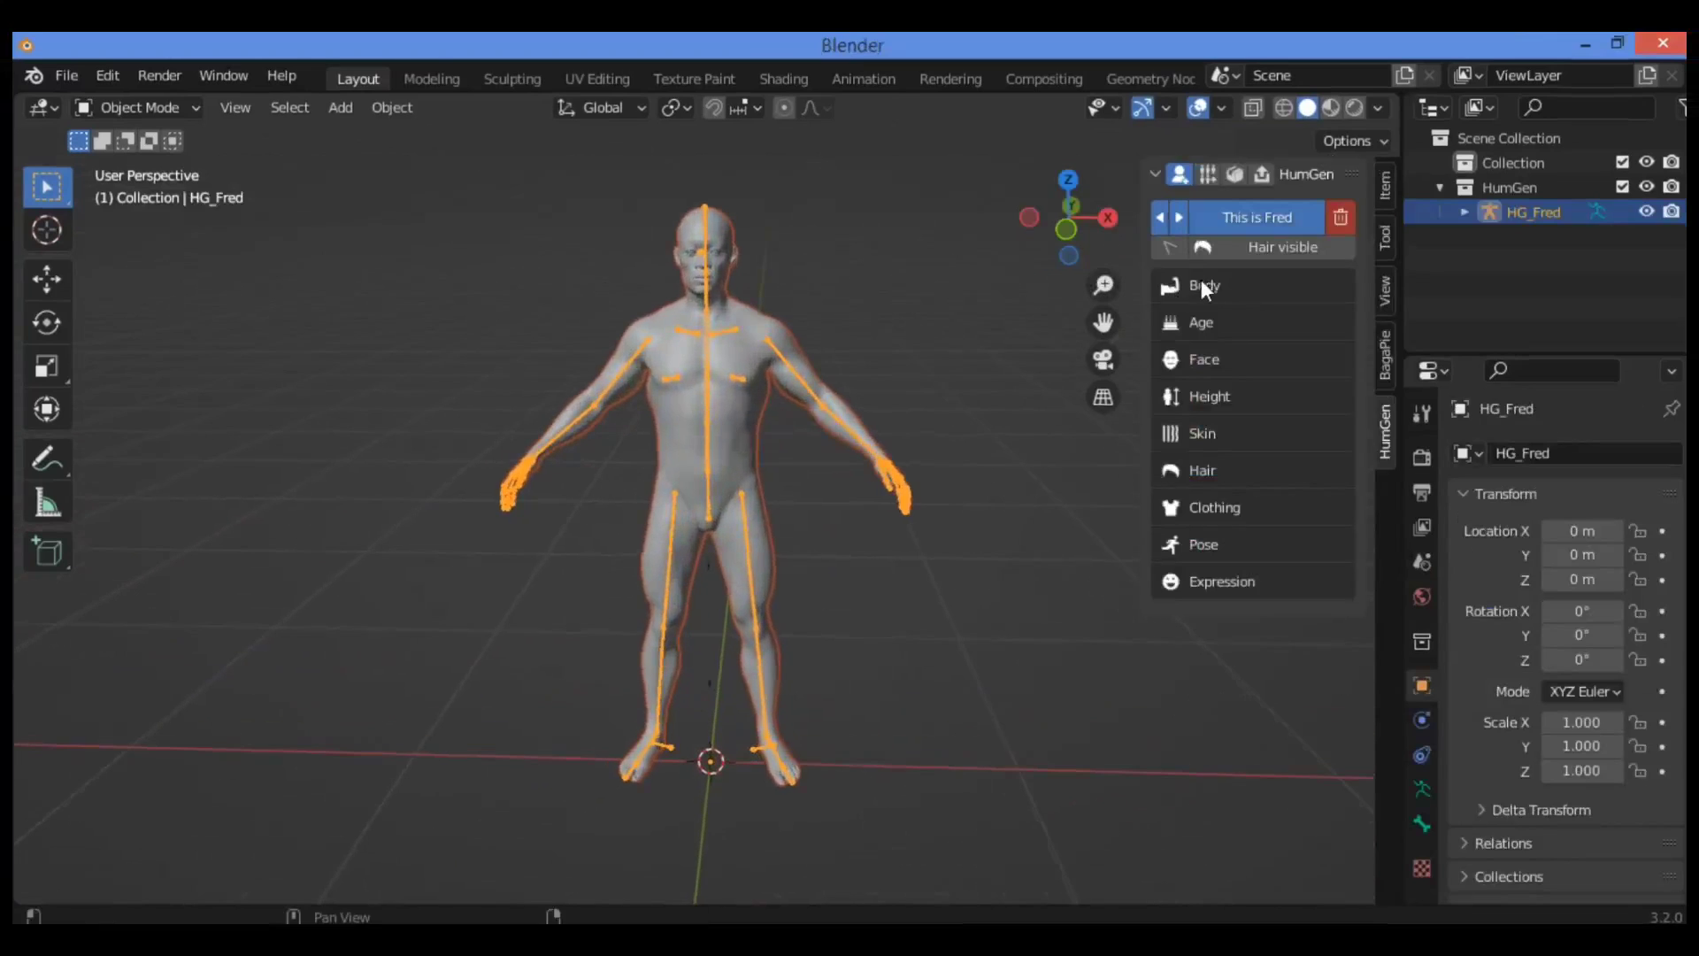
- Open HG_Fred's Body settings, enter Overweight 0.57 and set Muscular to 0.24
{"action": "left_click", "coordinate": [1195, 285]}
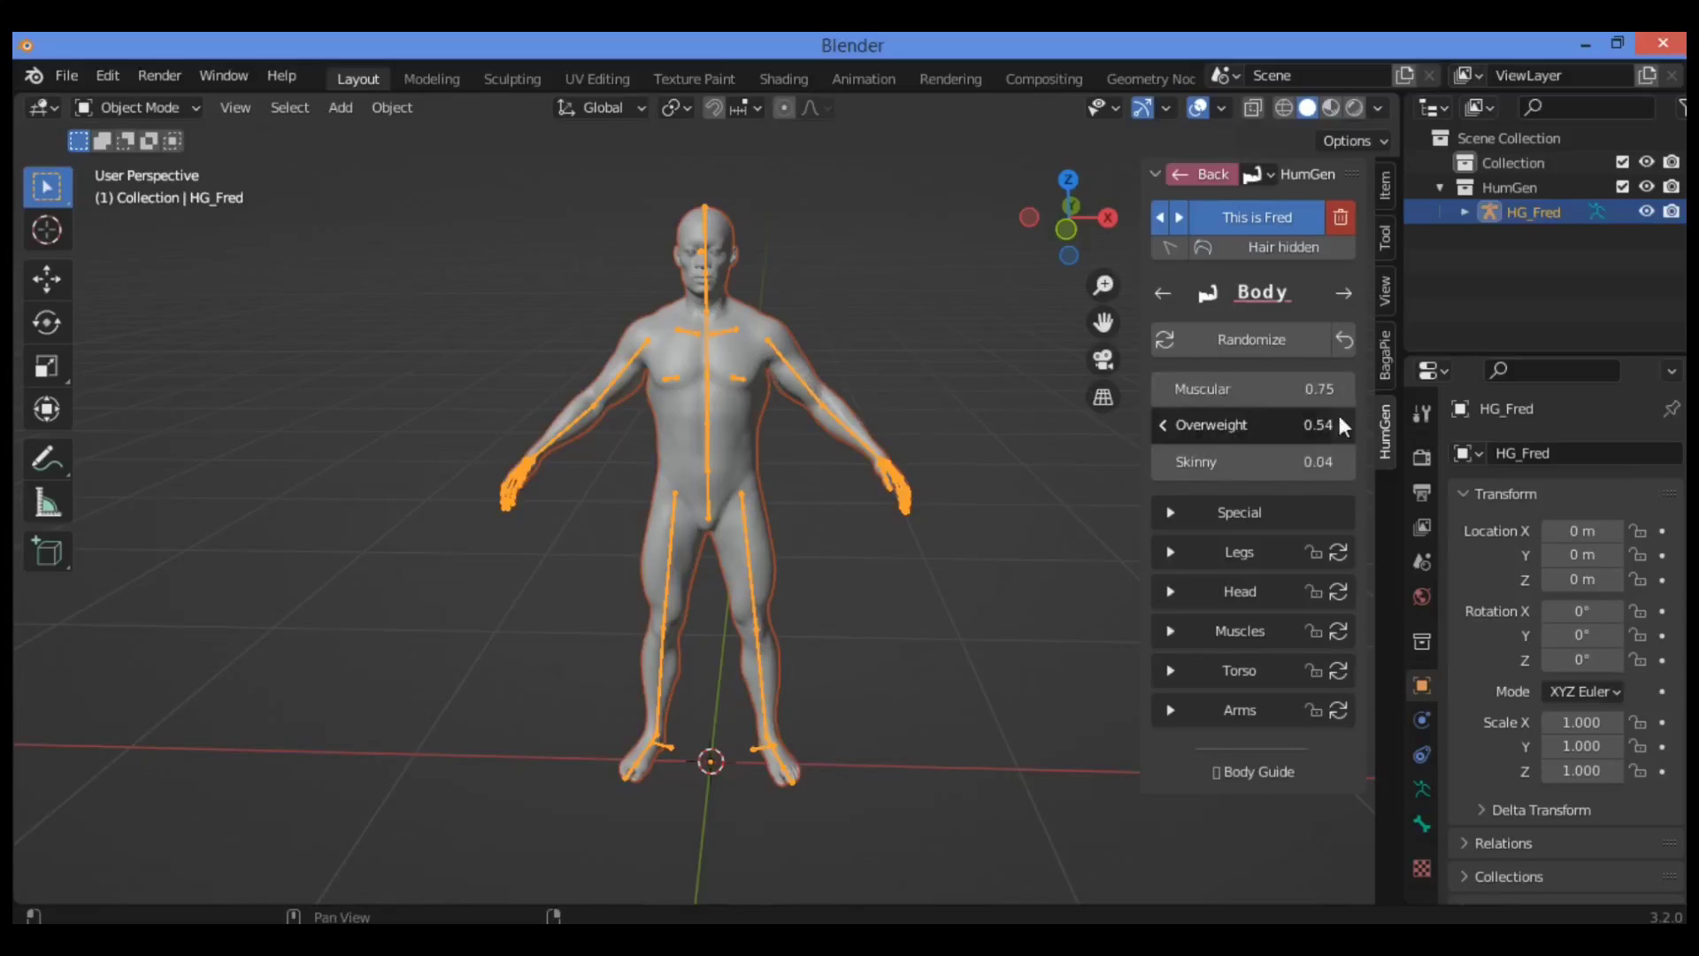
{"action": "left_click", "coordinate": [1236, 422]}
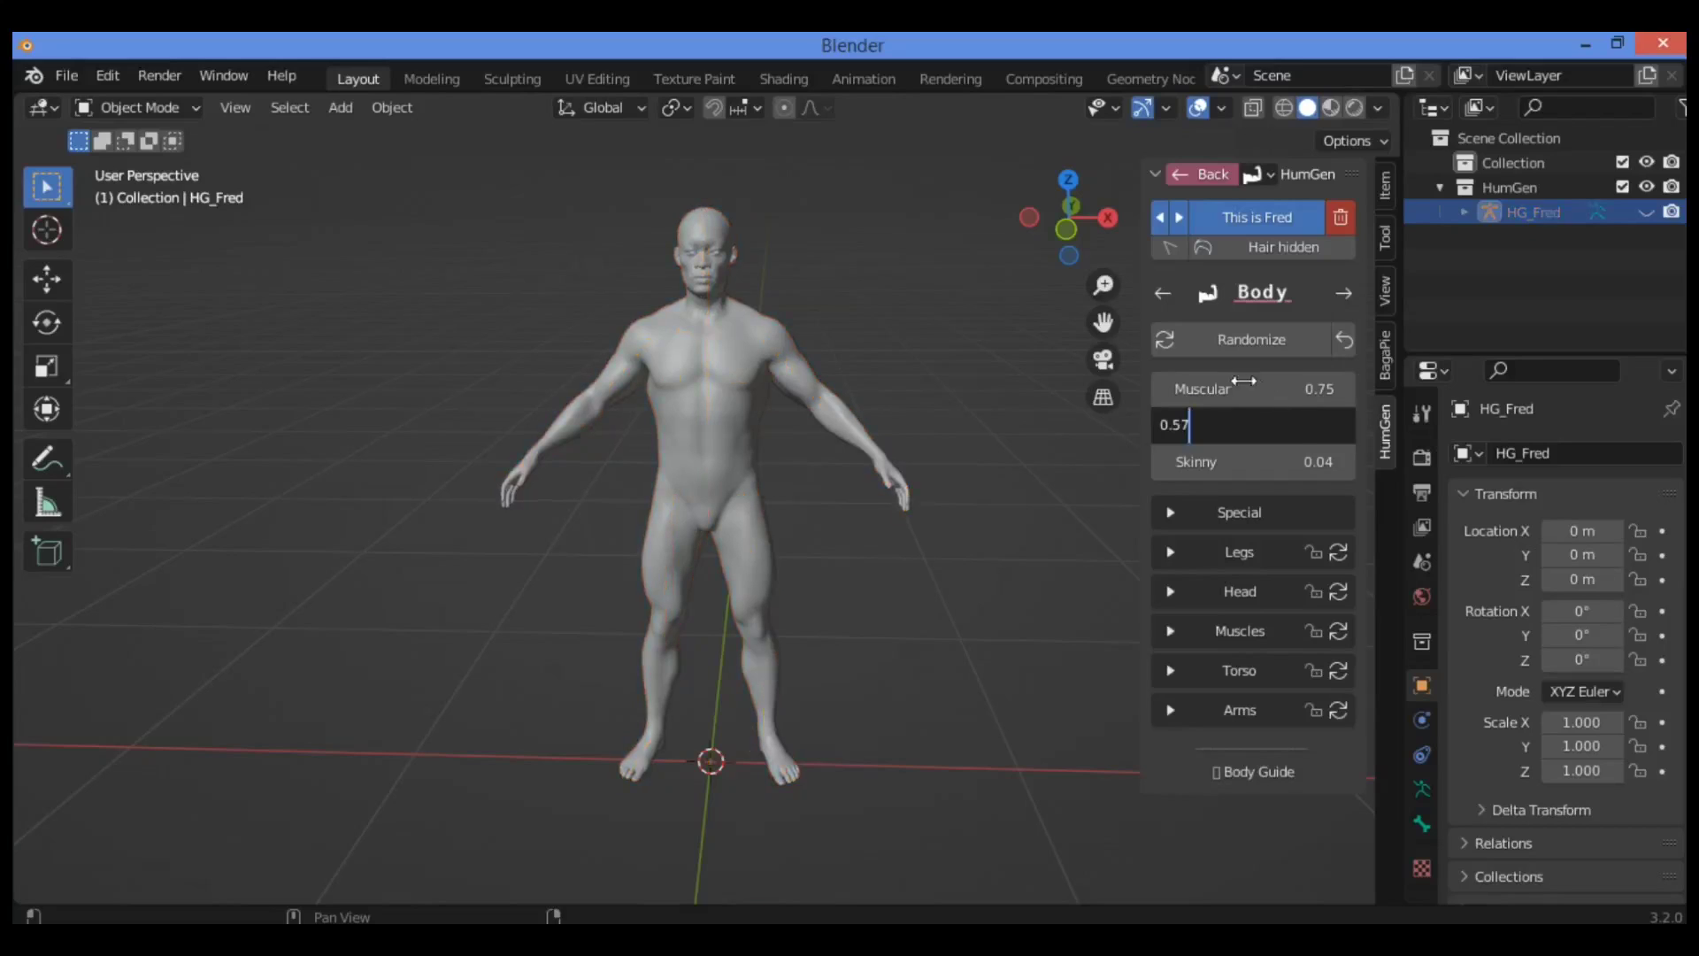
{"action": "key", "text": "Return"}
{"action": "left_click_drag", "start_coordinate": [1239, 382], "coordinate": [1283, 382]}
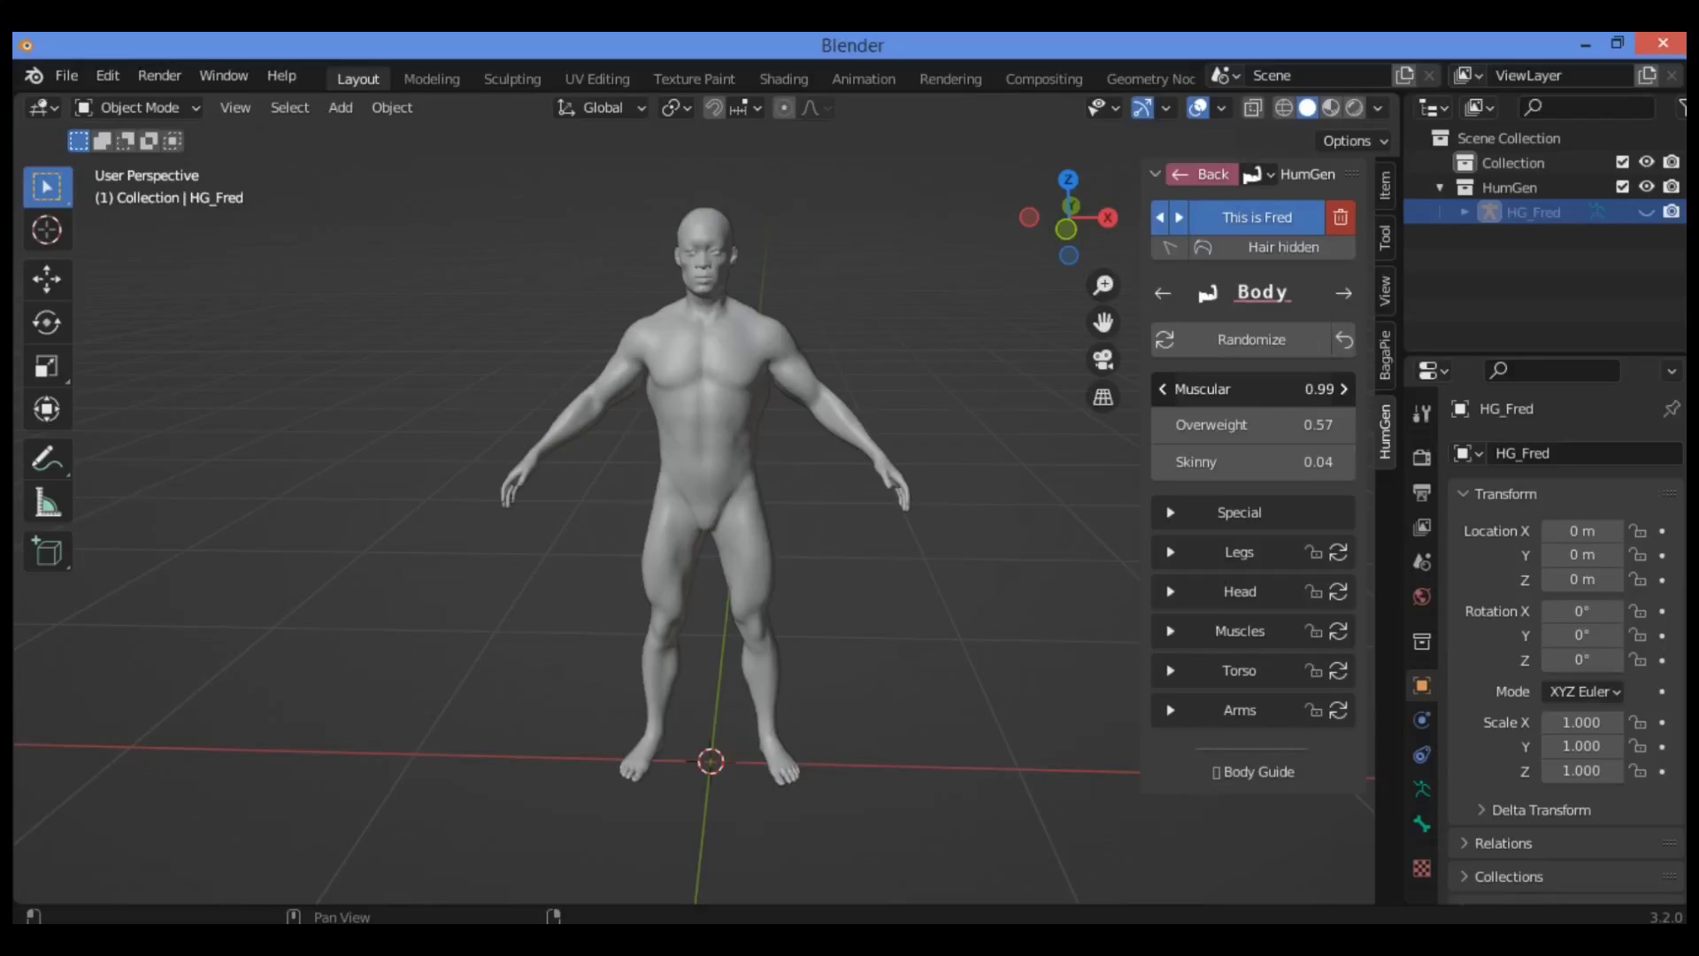
{"action": "left_click_drag", "start_coordinate": [1283, 382], "coordinate": [1248, 382]}
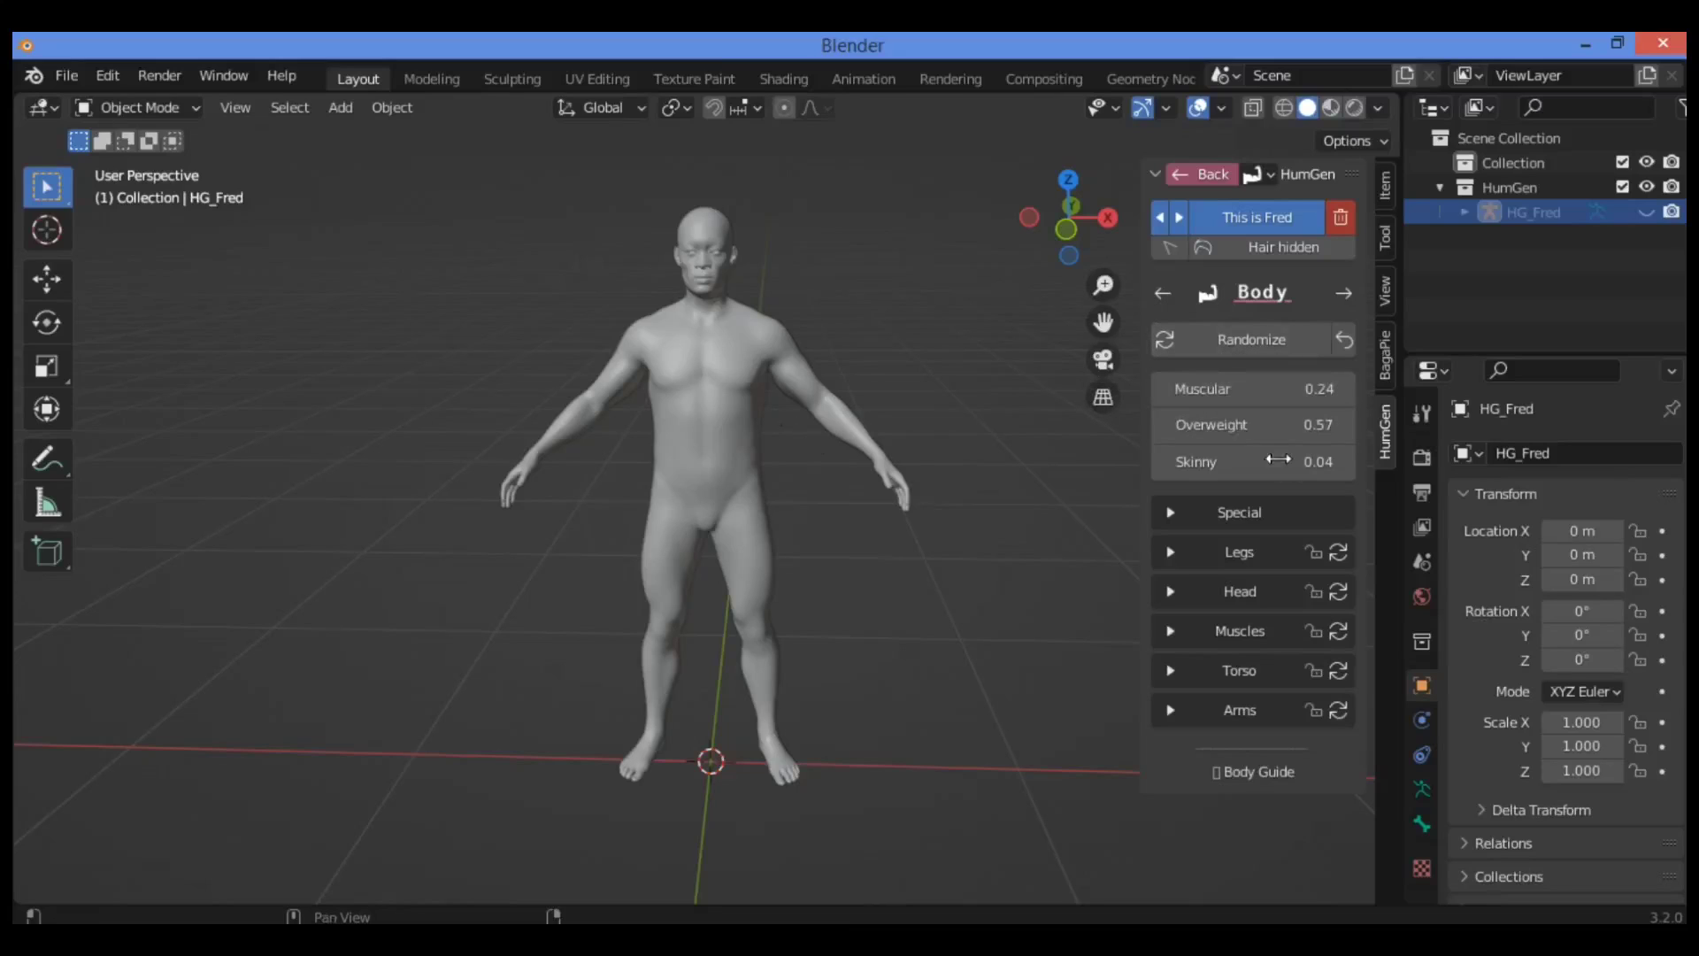
- Set Skinny to 0.40 and lower Overweight to 0.33
{"action": "left_click", "coordinate": [1345, 465]}
{"action": "left_click_drag", "start_coordinate": [1348, 474], "coordinate": [1380, 461]}
{"action": "left_click_drag", "start_coordinate": [1257, 461], "coordinate": [1239, 461]}
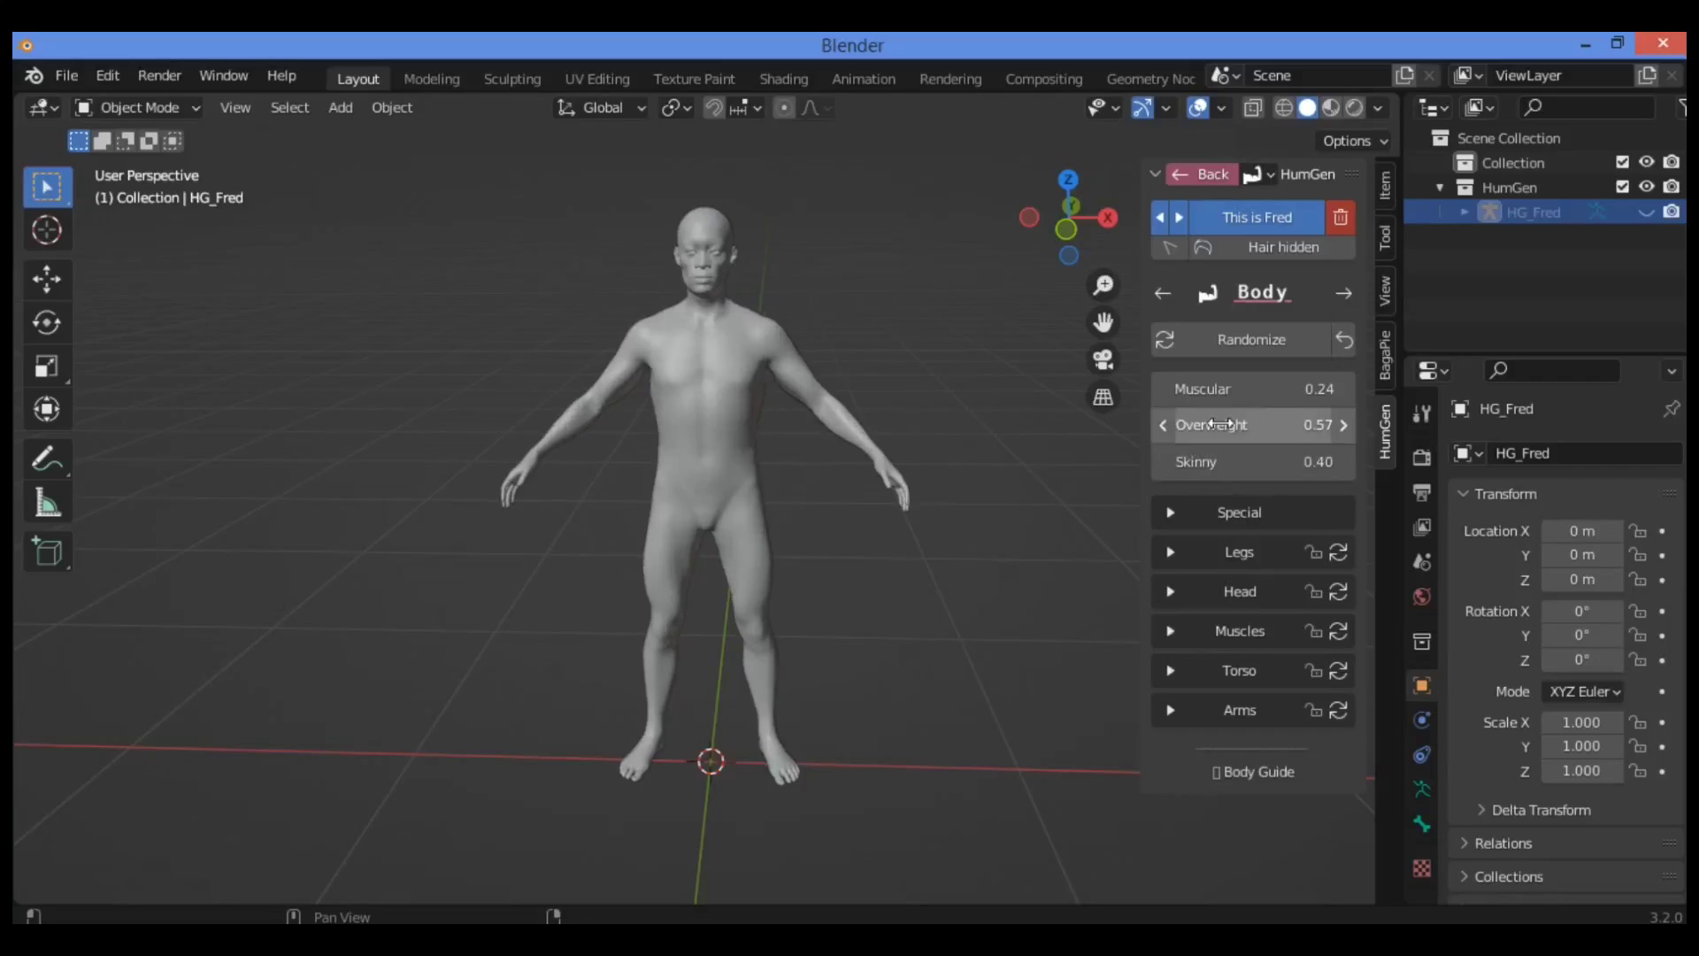
{"action": "left_click_drag", "start_coordinate": [1230, 424], "coordinate": [1177, 424]}
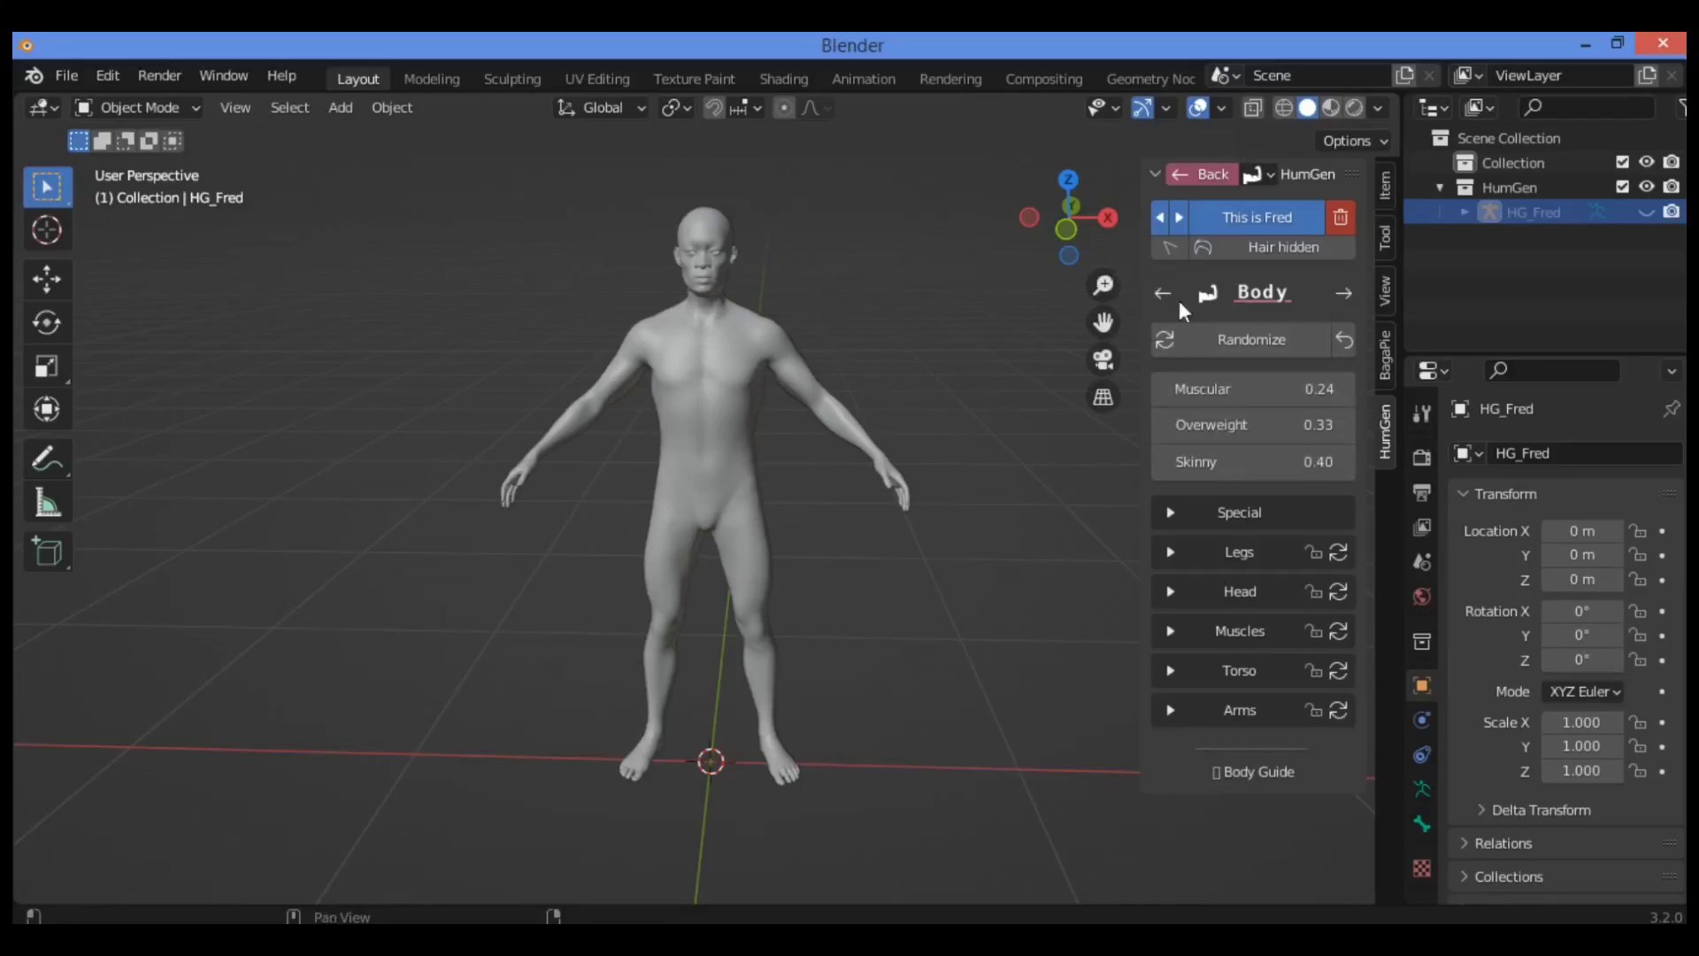
{"action": "left_click_drag", "start_coordinate": [1068, 225], "coordinate": [916, 247]}
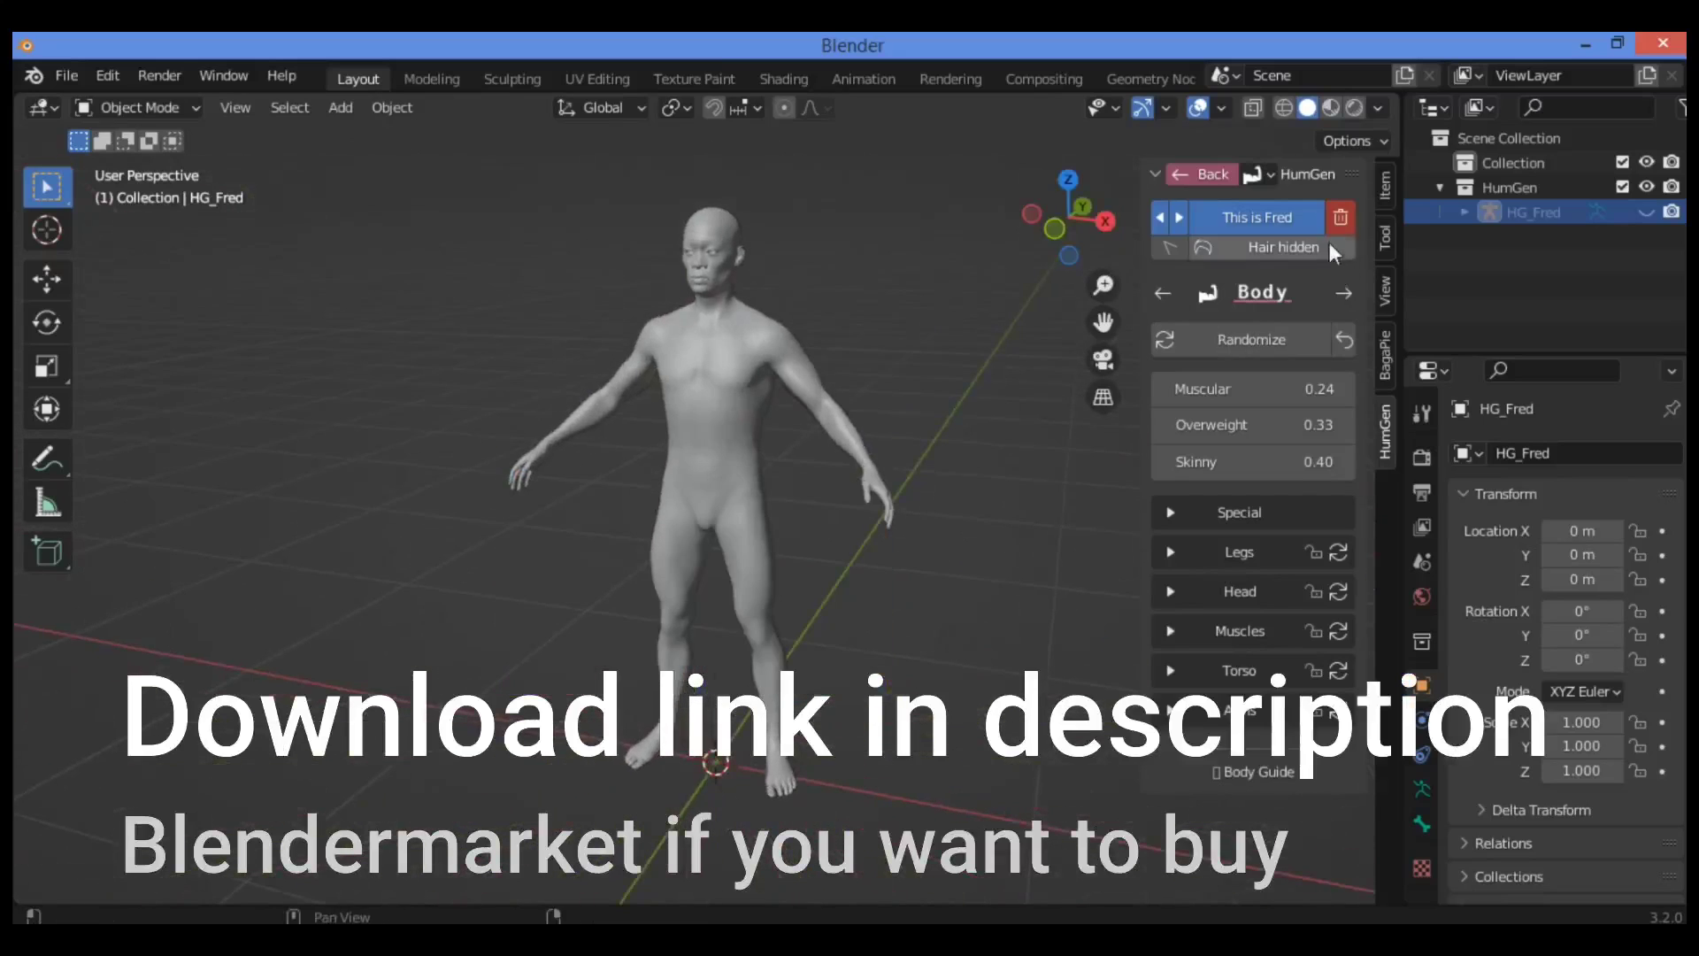
- Expand Legs and set Foot length to 1.00 and Shin length to 0.09
{"action": "left_click", "coordinate": [1168, 553]}
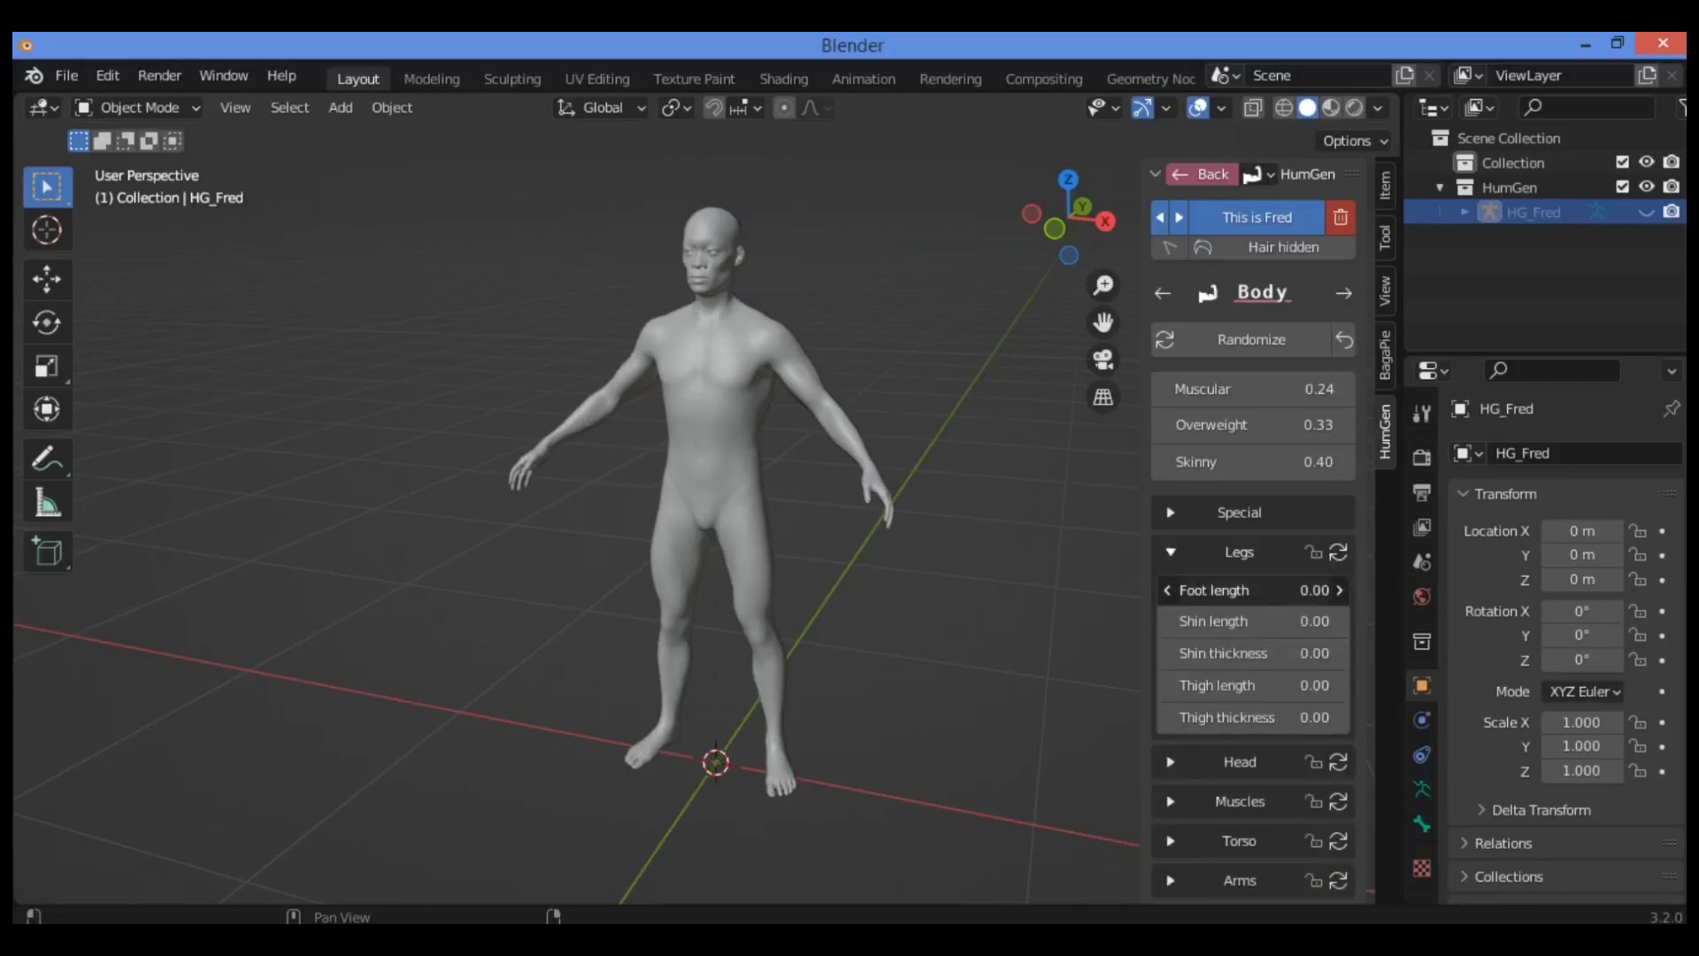
{"action": "left_click_drag", "start_coordinate": [1254, 590], "coordinate": [1345, 590]}
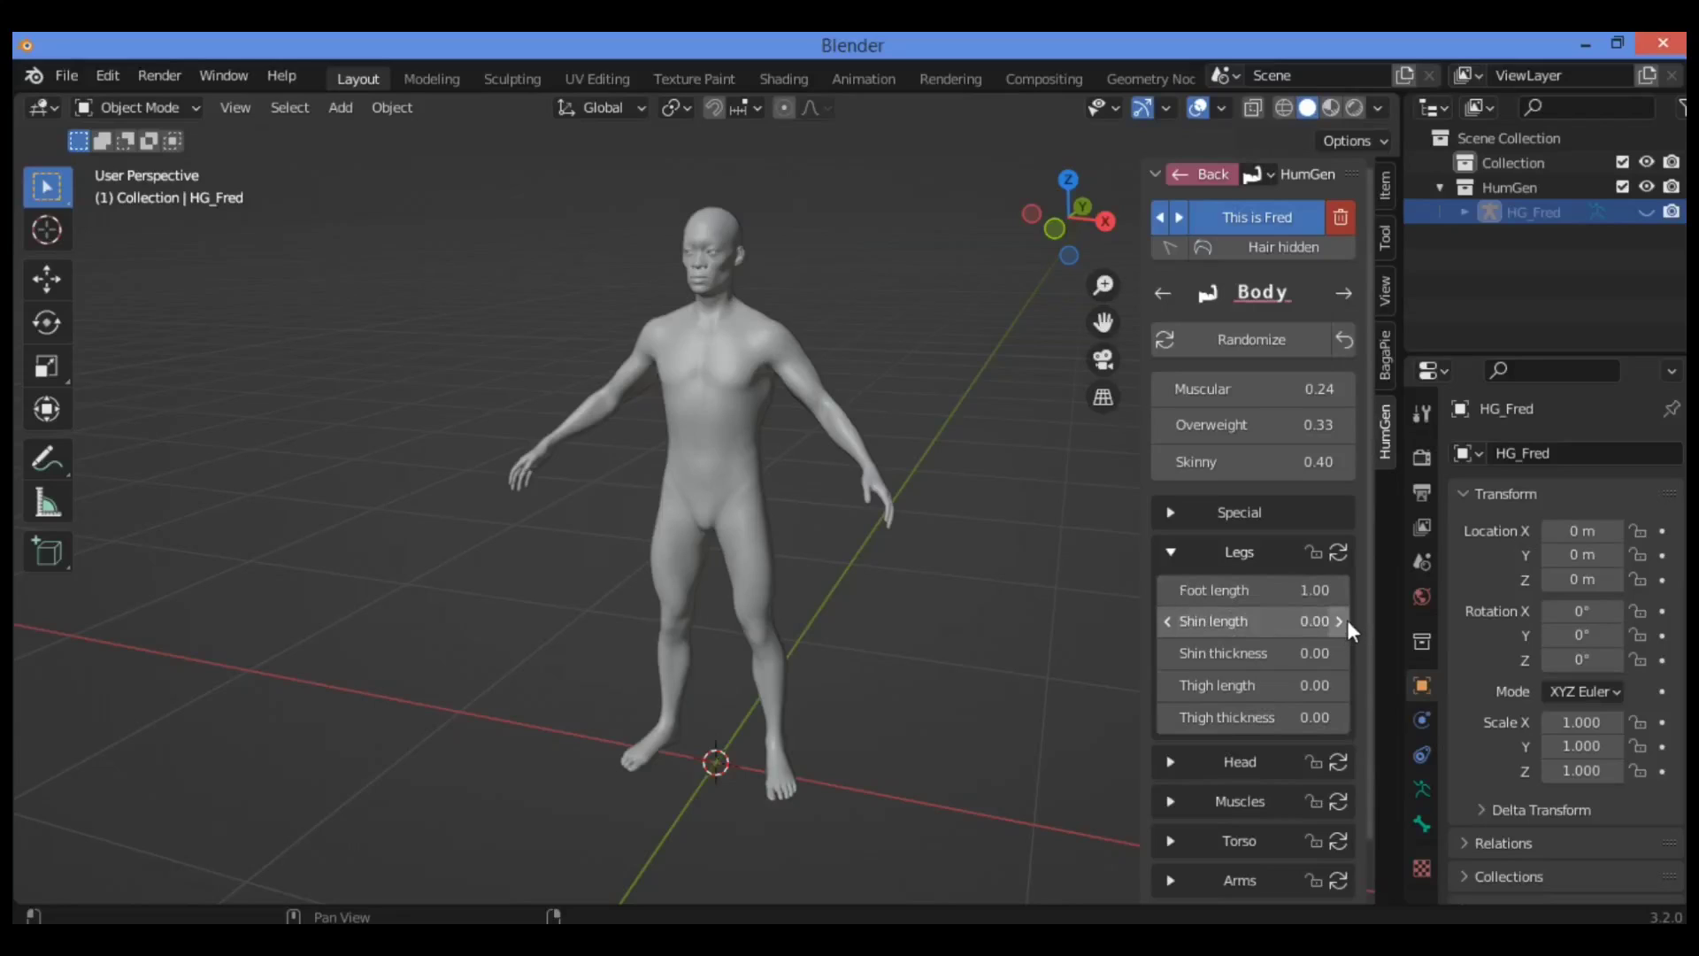
{"action": "left_click_drag", "start_coordinate": [1346, 629], "coordinate": [1346, 625]}
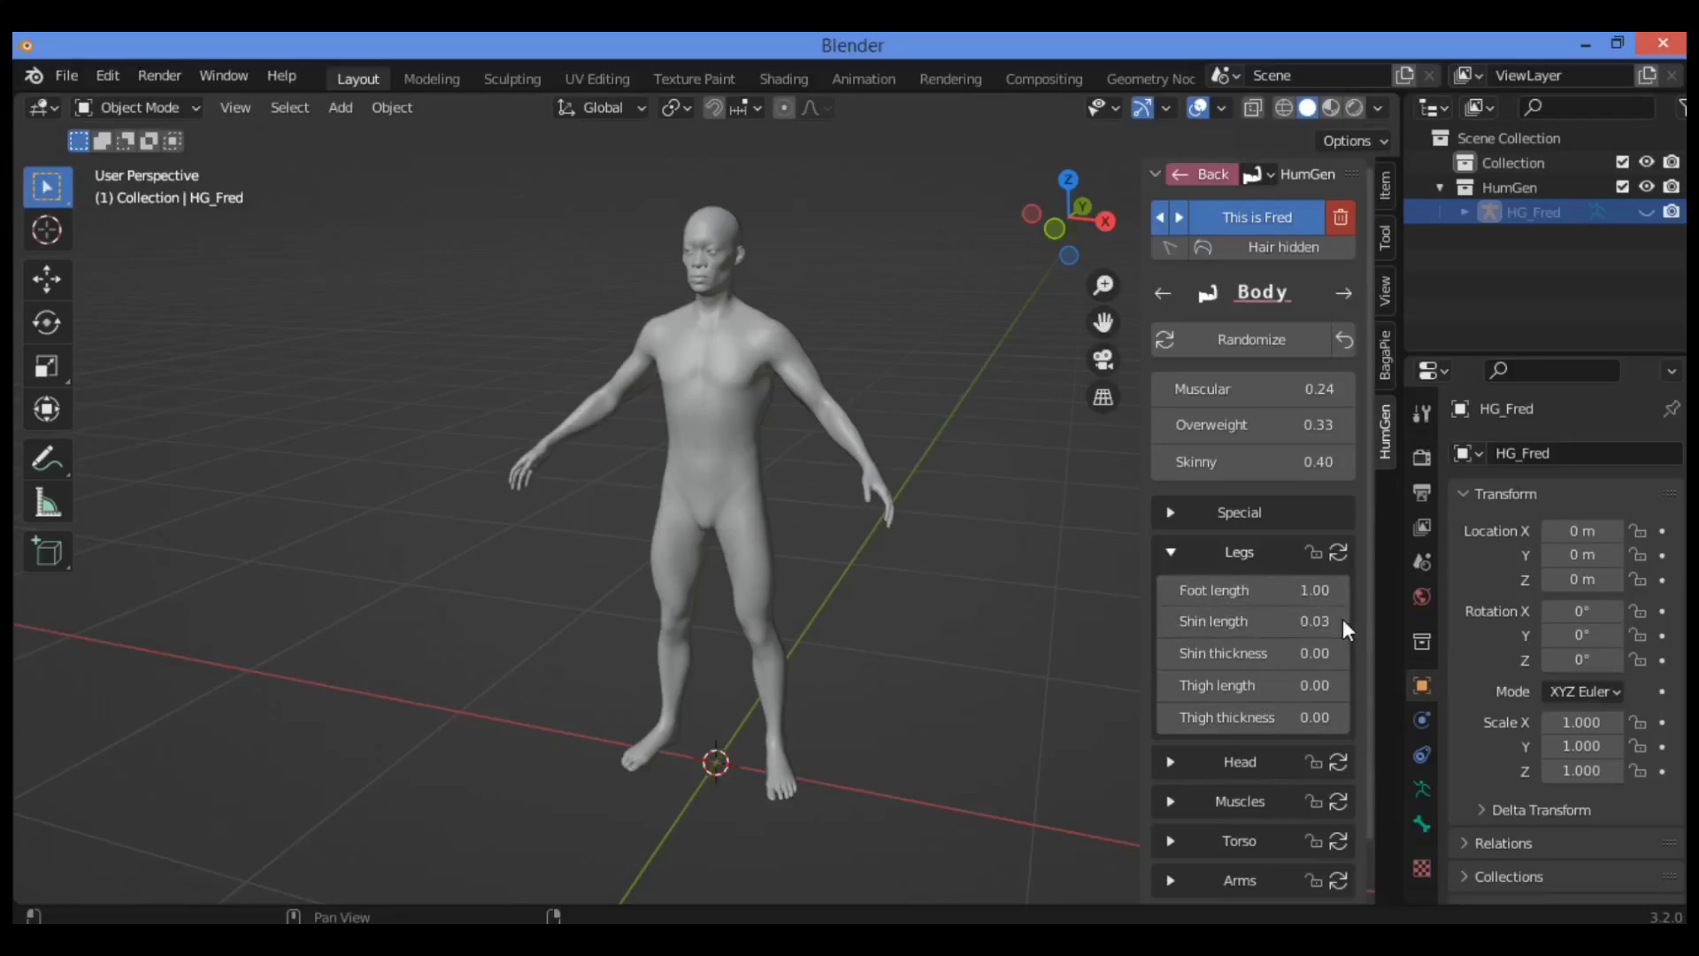
{"action": "left_click", "coordinate": [1226, 633]}
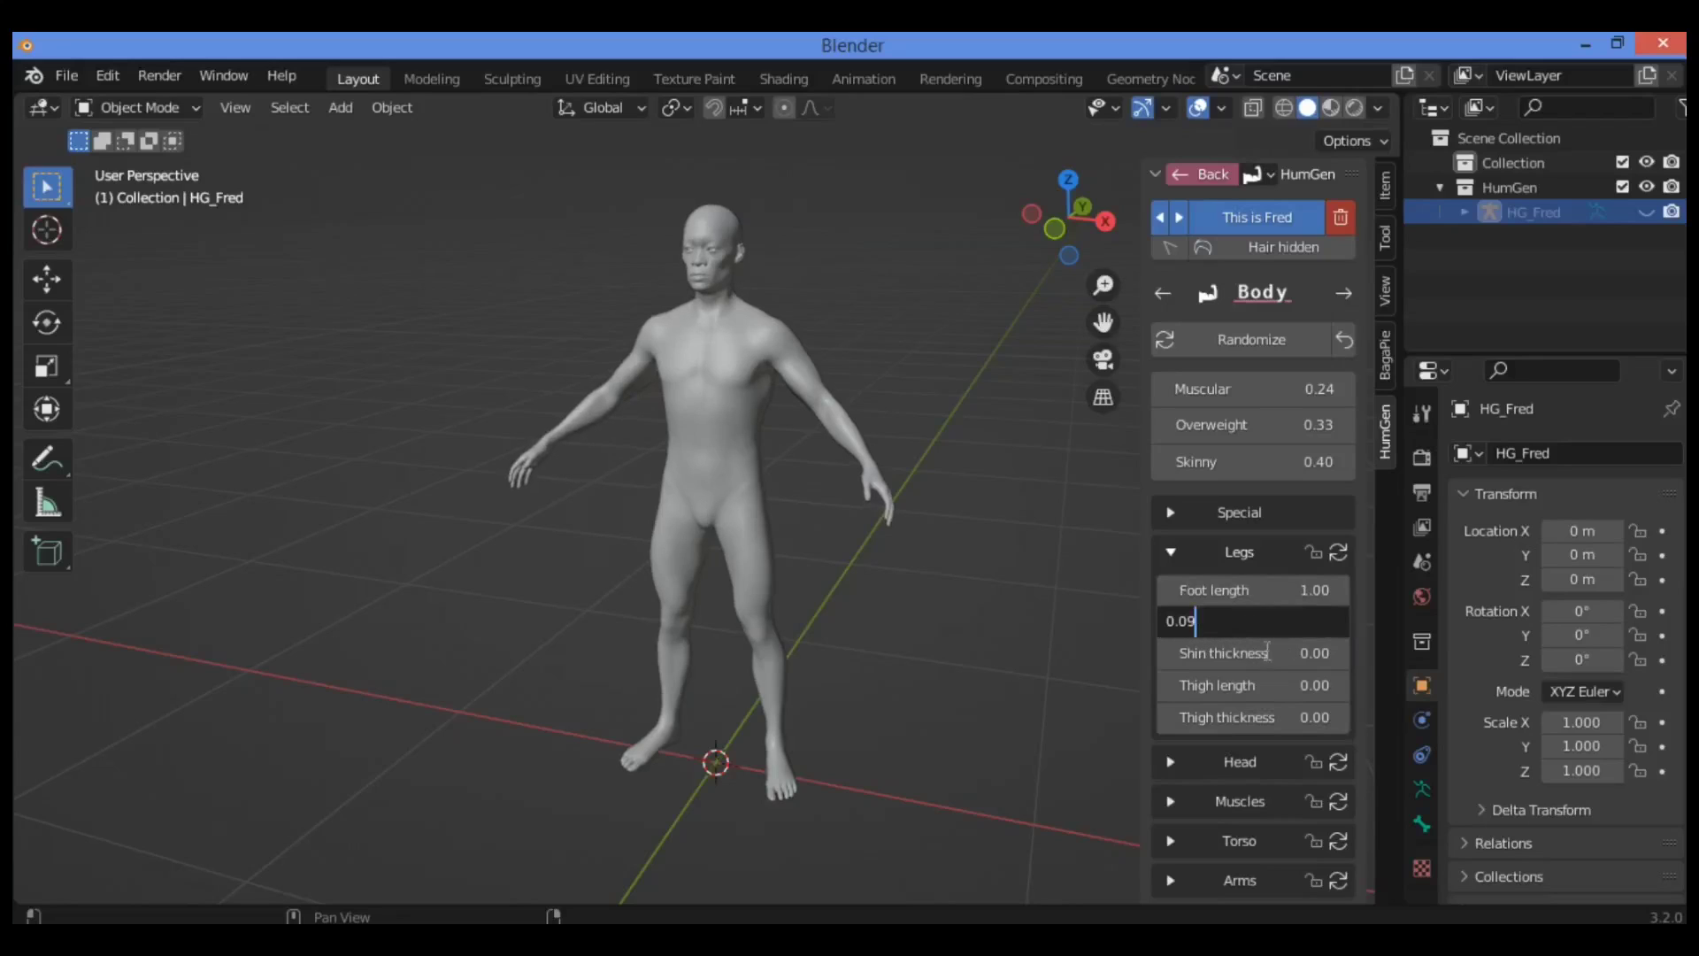
{"action": "key", "text": "Return"}
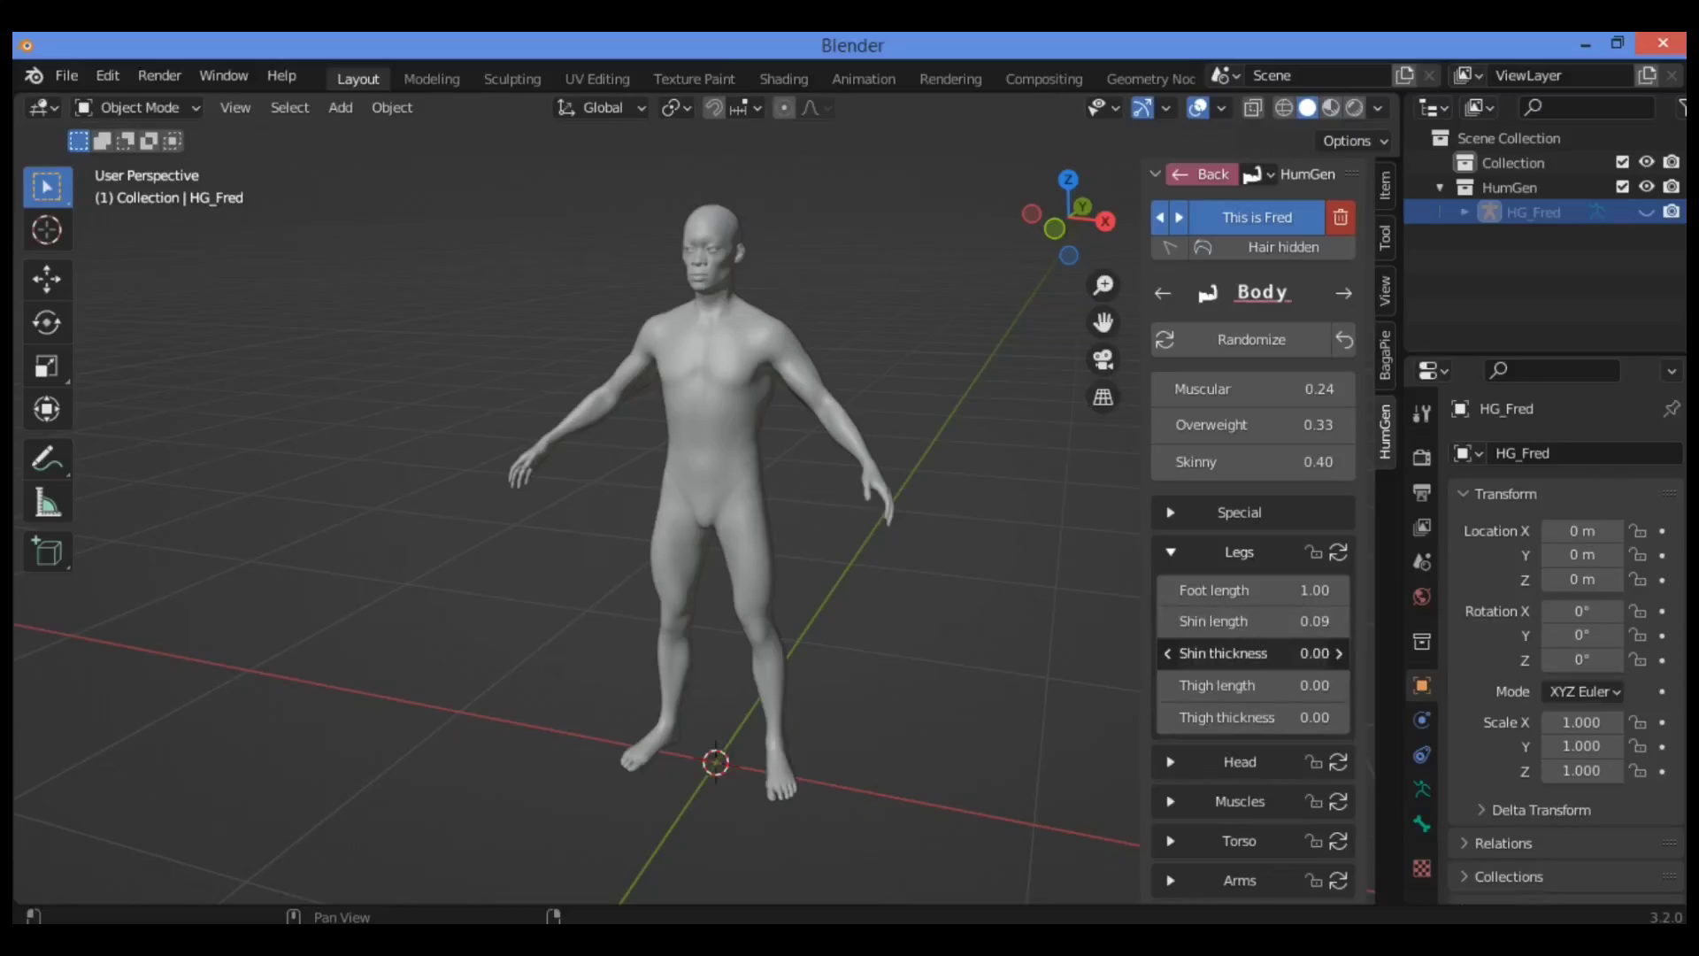
- Set Shin thickness to -1.00 and nudge Thigh thickness up to 0.03
{"action": "left_click_drag", "start_coordinate": [1252, 653], "coordinate": [1328, 653]}
{"action": "left_click_drag", "start_coordinate": [871, 635], "coordinate": [862, 682]}
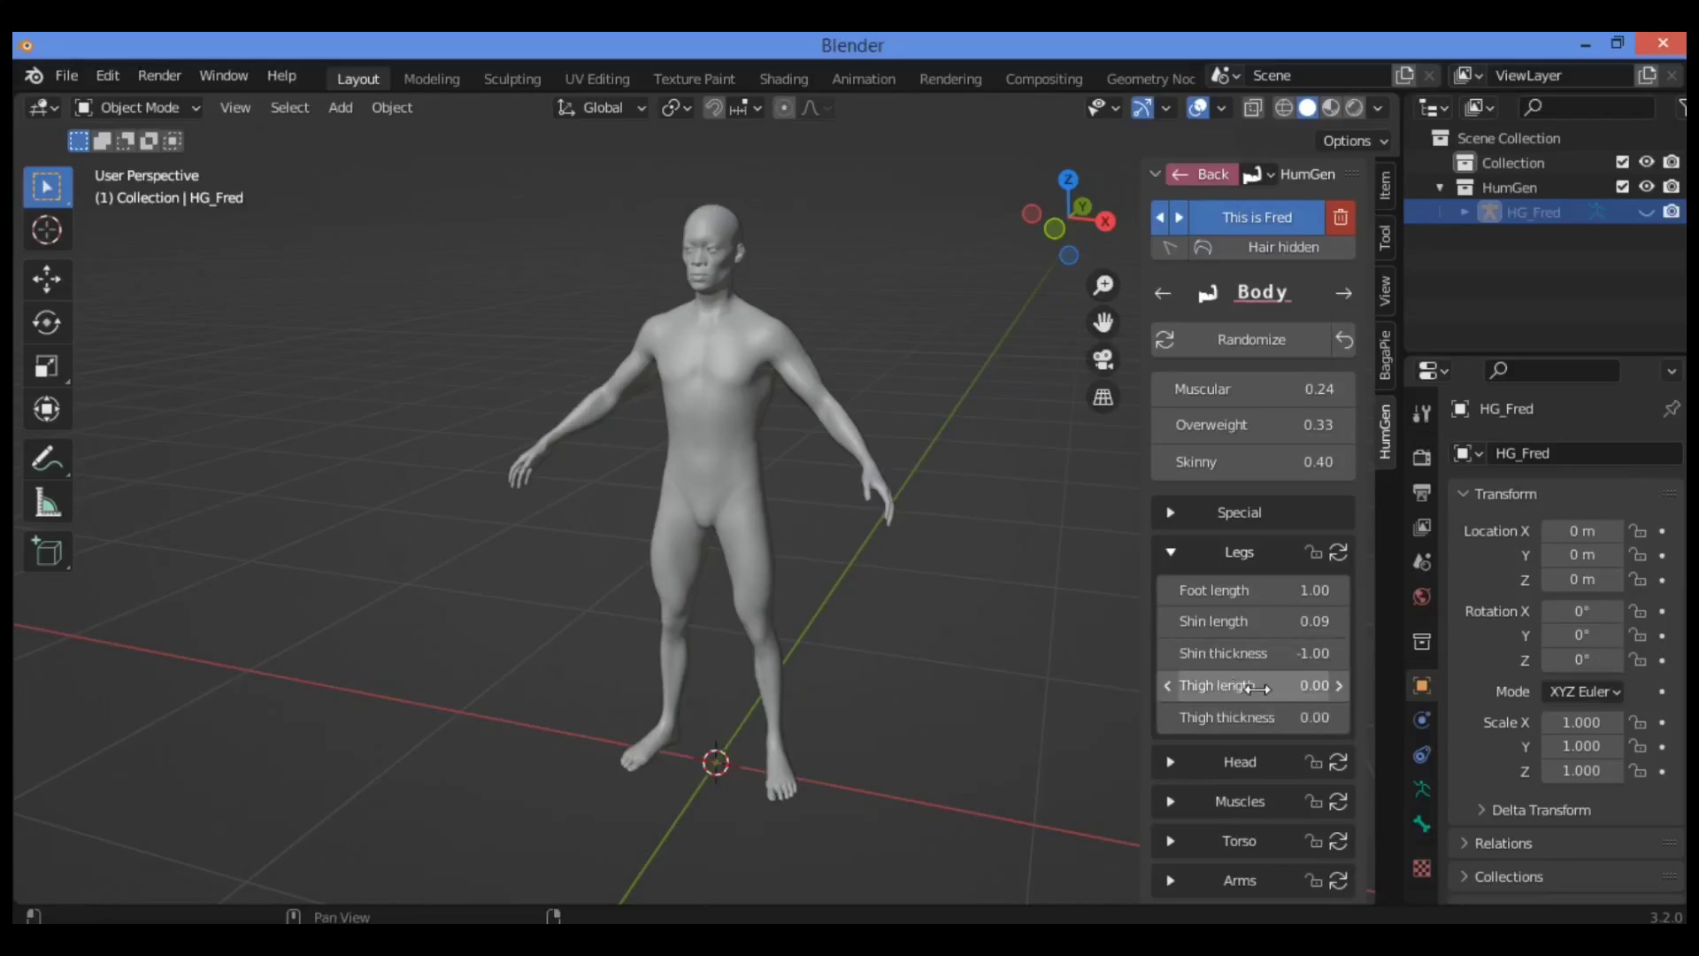
{"action": "left_click", "coordinate": [1341, 721]}
{"action": "left_click", "coordinate": [1243, 684]}
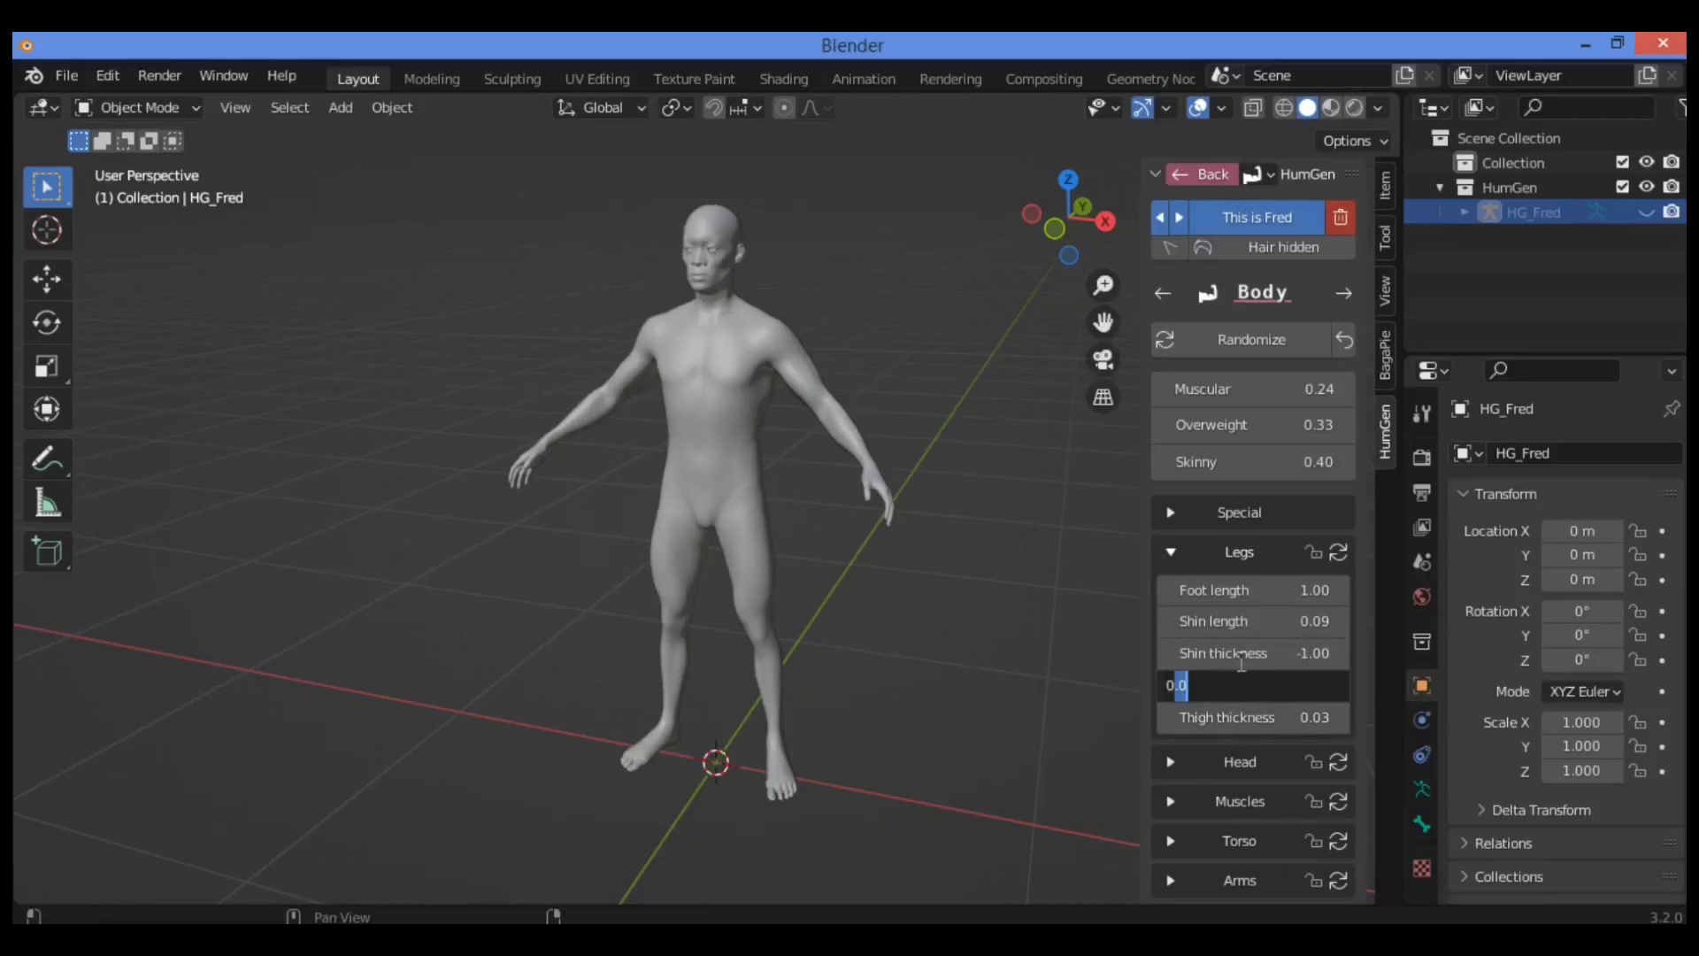
{"action": "key", "text": "Escape"}
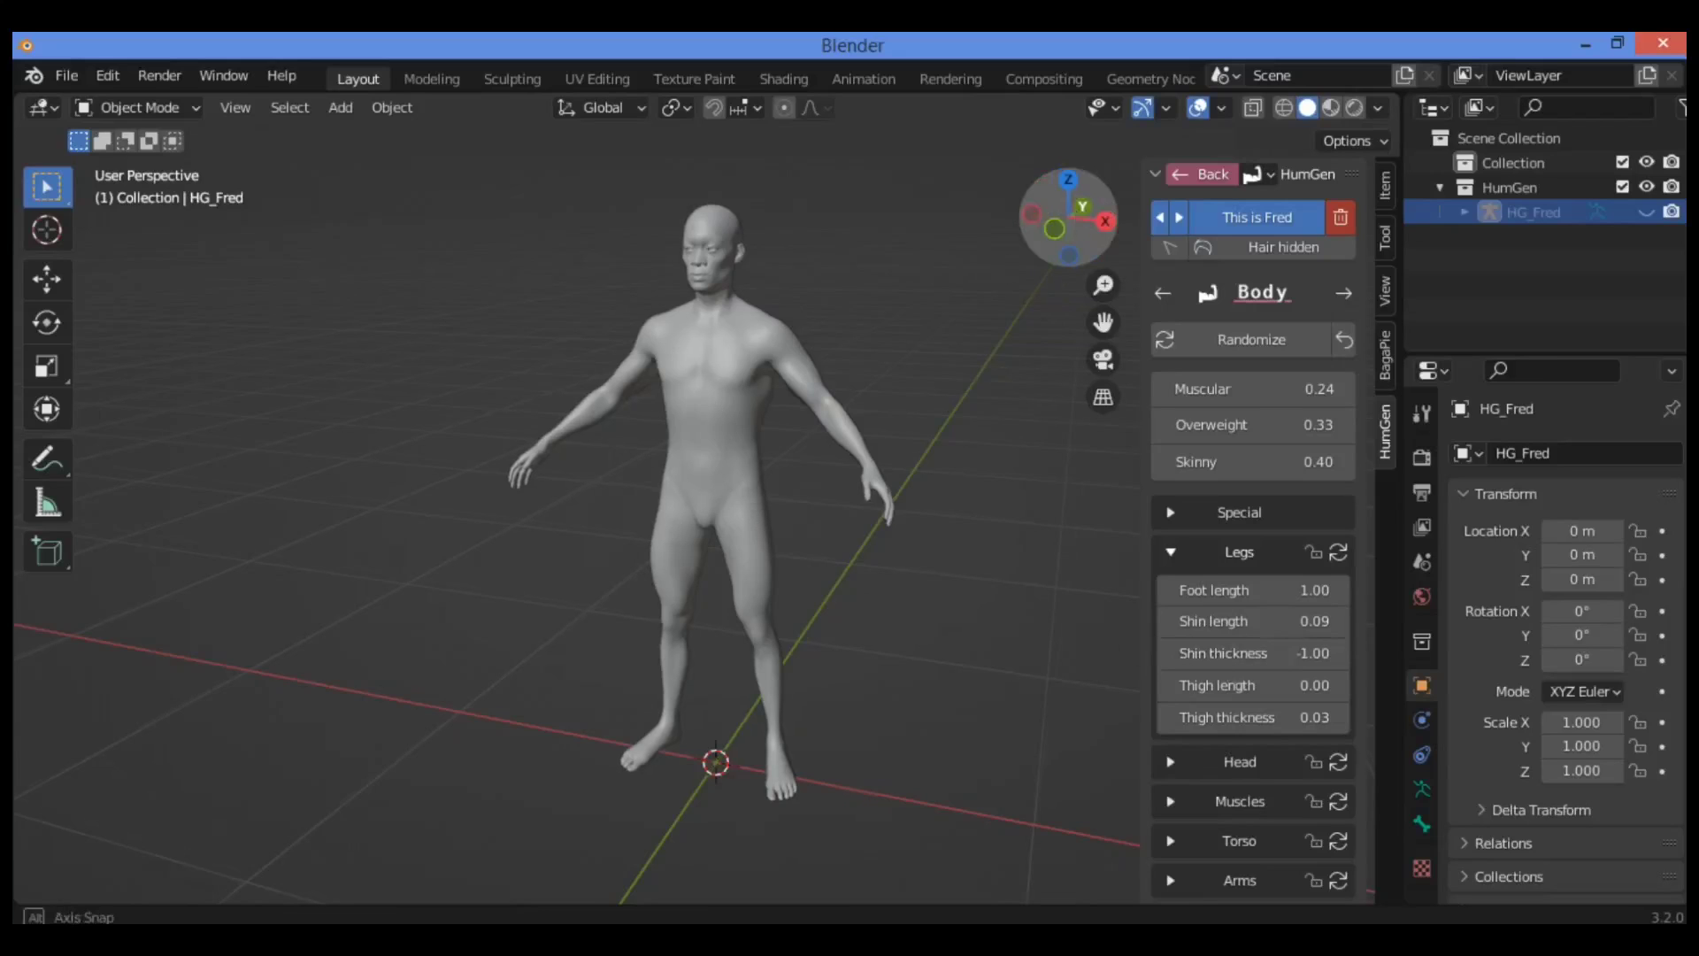
{"action": "mouse_move", "coordinate": [1066, 232]}
{"action": "left_mouse_down"}
{"action": "mouse_move", "coordinate": [1040, 234]}
{"action": "mouse_move", "coordinate": [1073, 237]}
{"action": "left_mouse_up"}
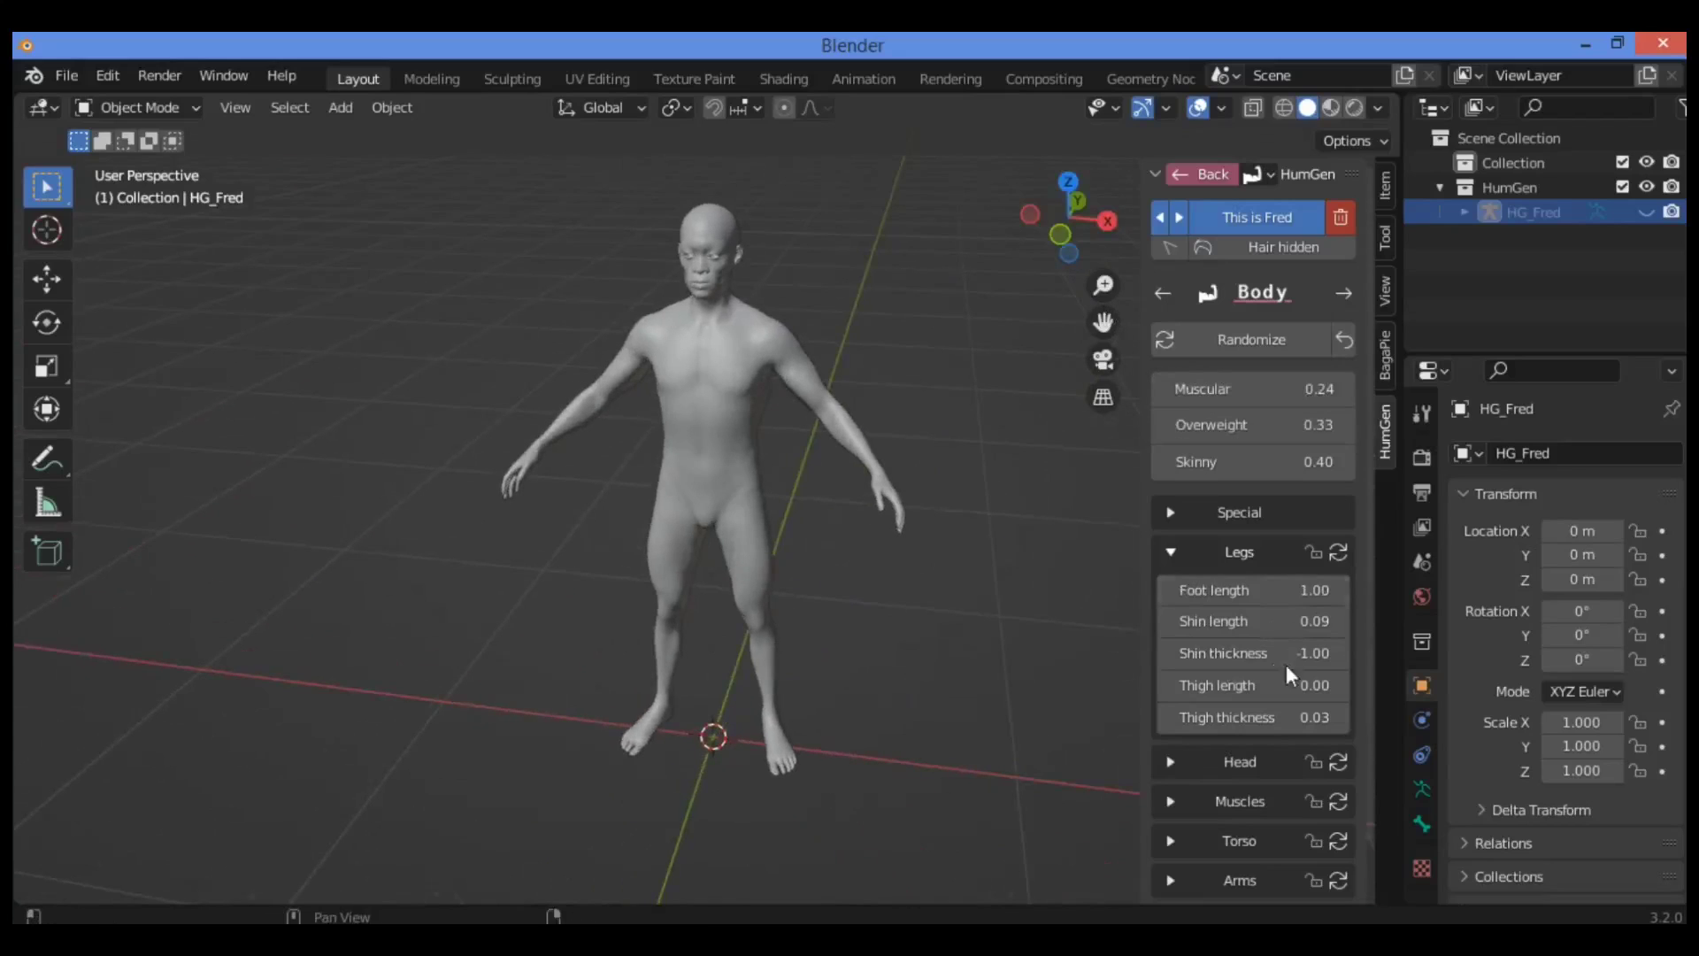
- Expand the Head section and set Neck length 0.27 and Neck thickness 0.06
{"action": "left_click", "coordinate": [1239, 763]}
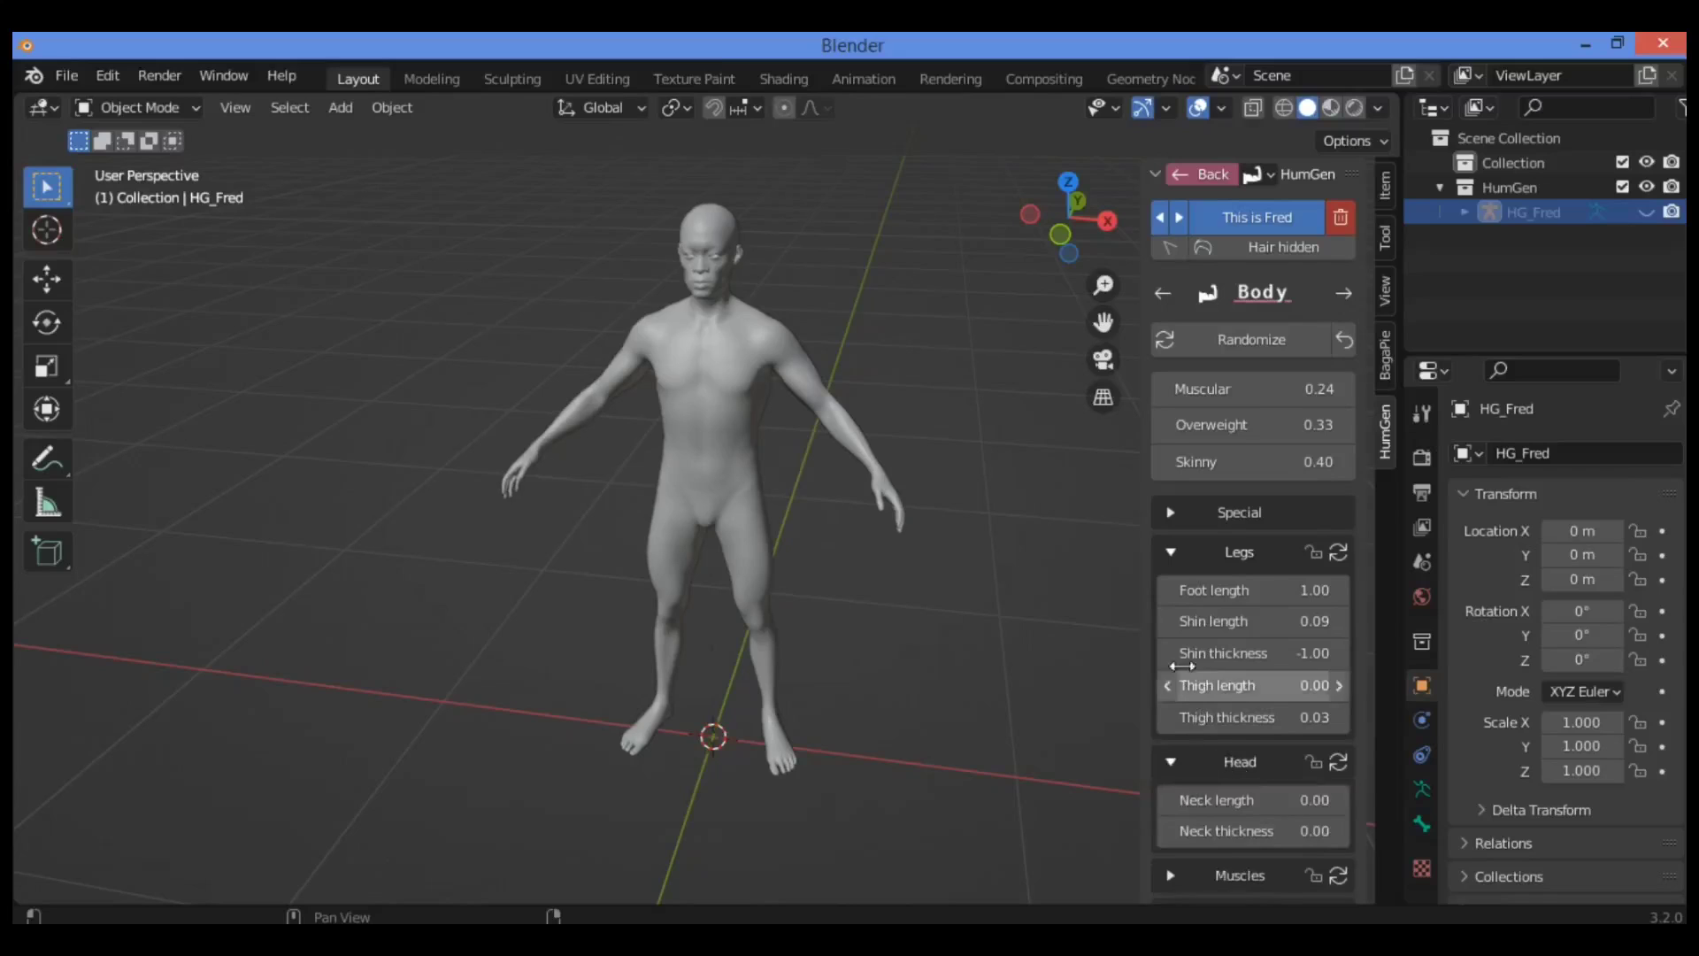
{"action": "scroll", "coordinate": [1191, 655], "scroll_direction": "down", "scroll_amount": 3}
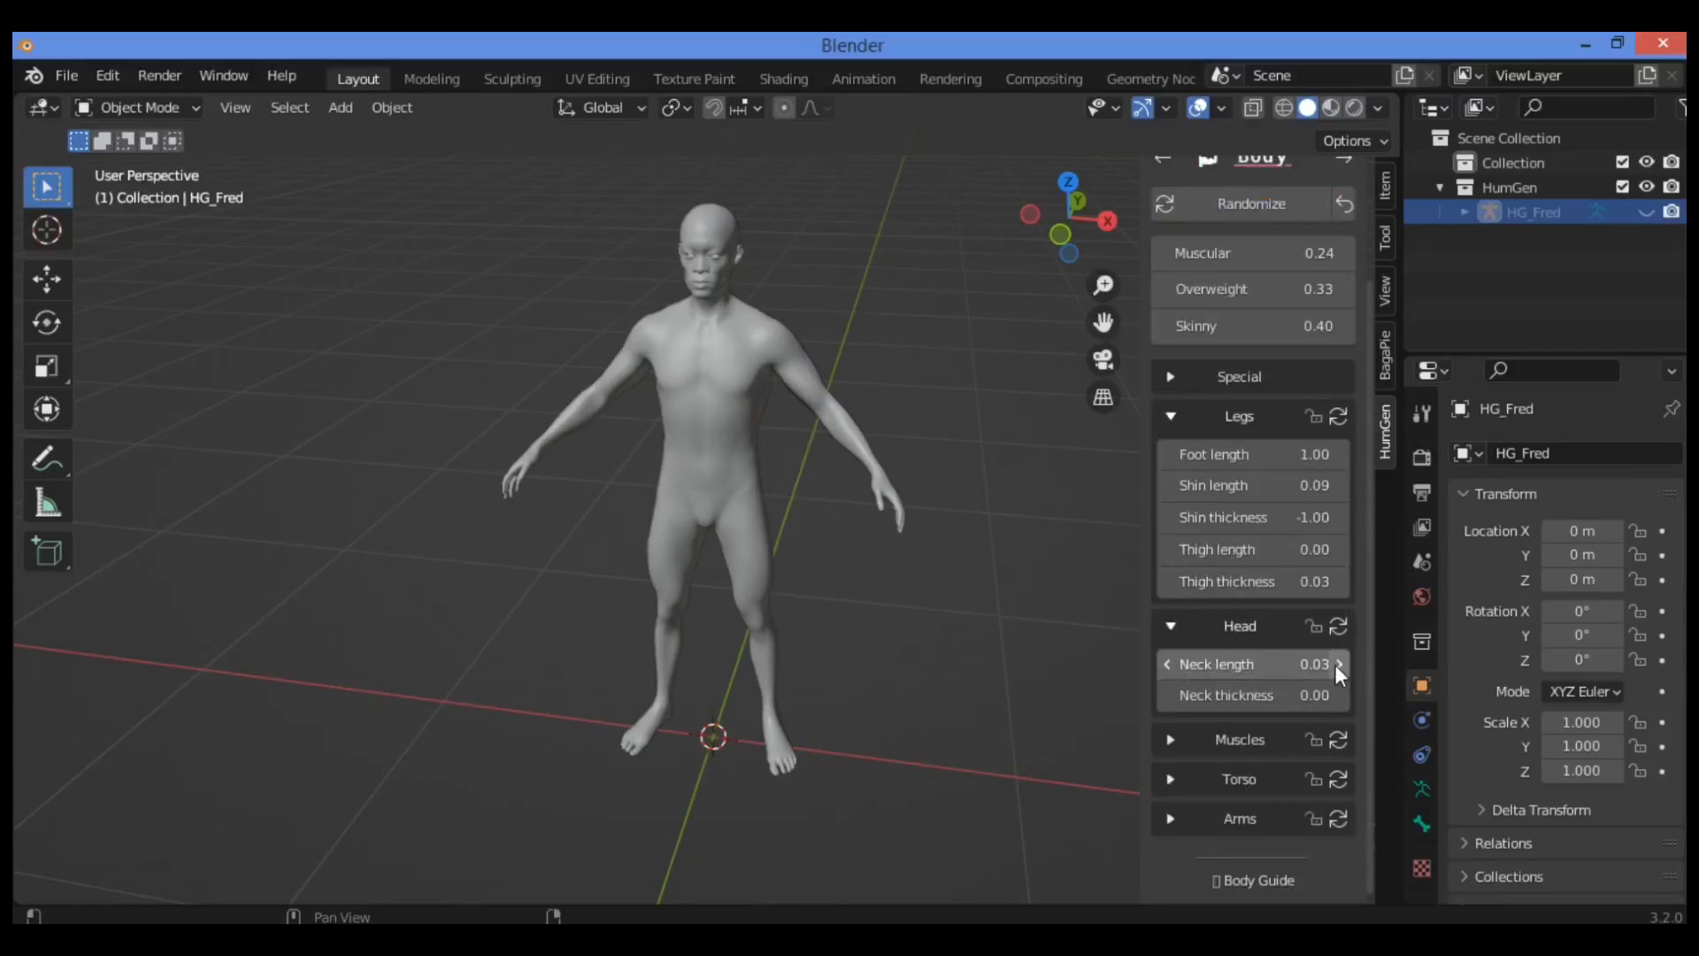
{"action": "left_click_drag", "start_coordinate": [1319, 665], "coordinate": [1347, 655]}
{"action": "left_click", "coordinate": [1341, 664]}
{"action": "left_click", "coordinate": [728, 298]}
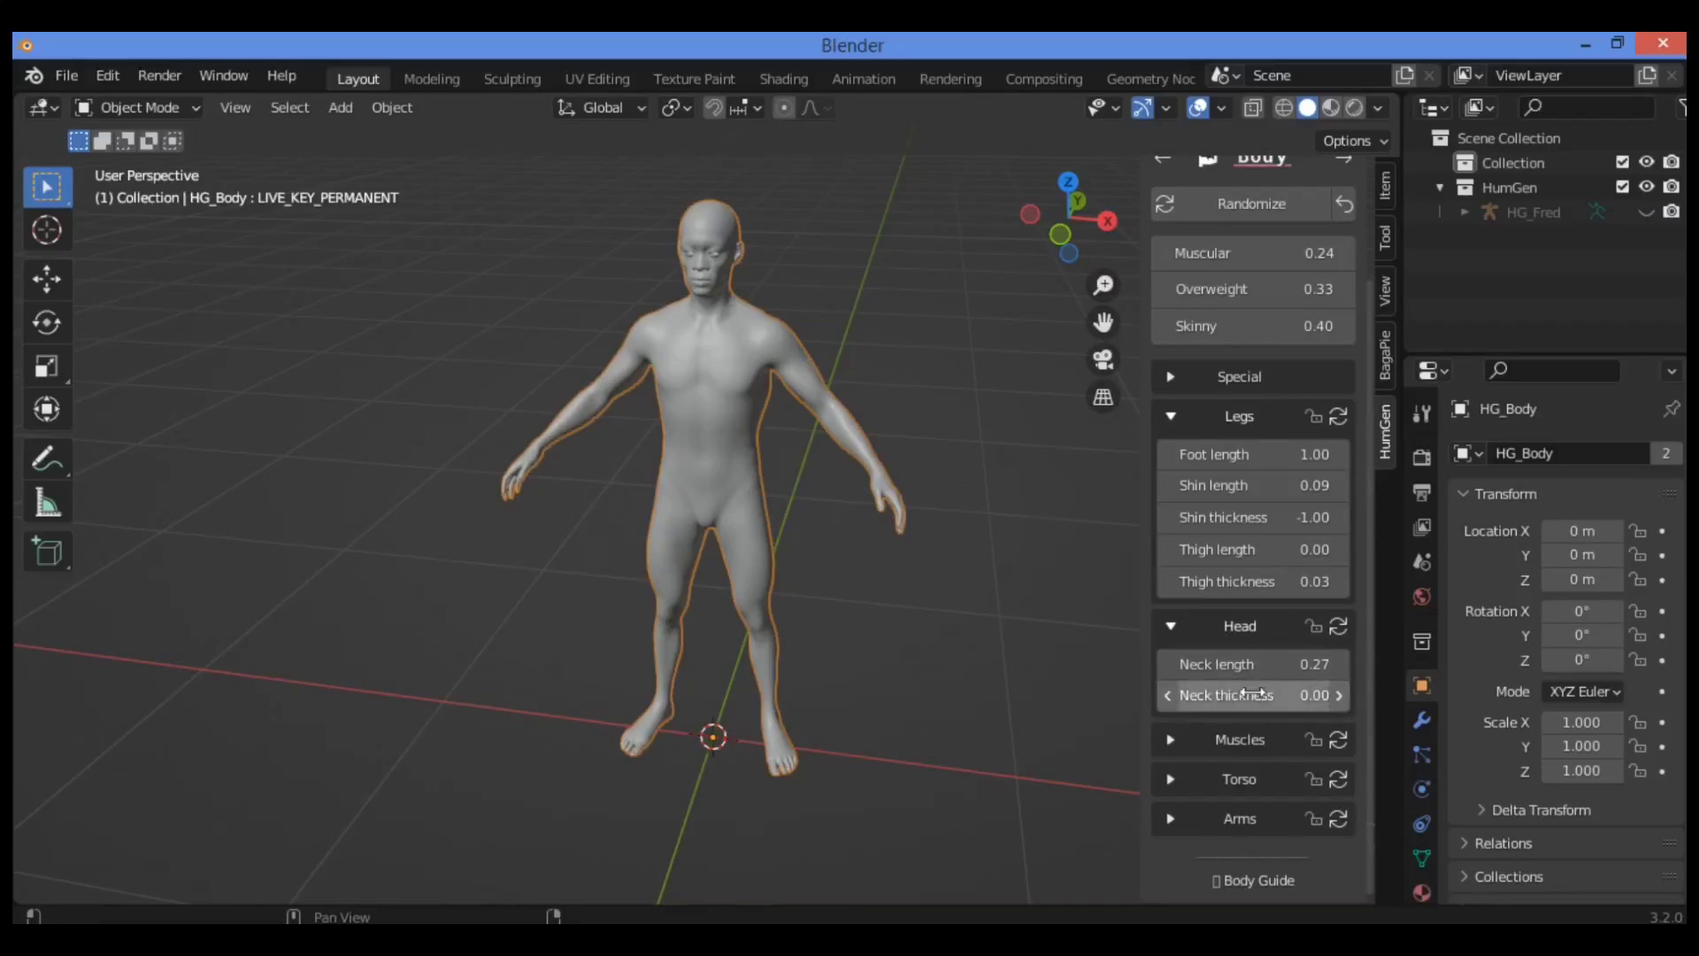
{"action": "left_click", "coordinate": [1340, 696]}
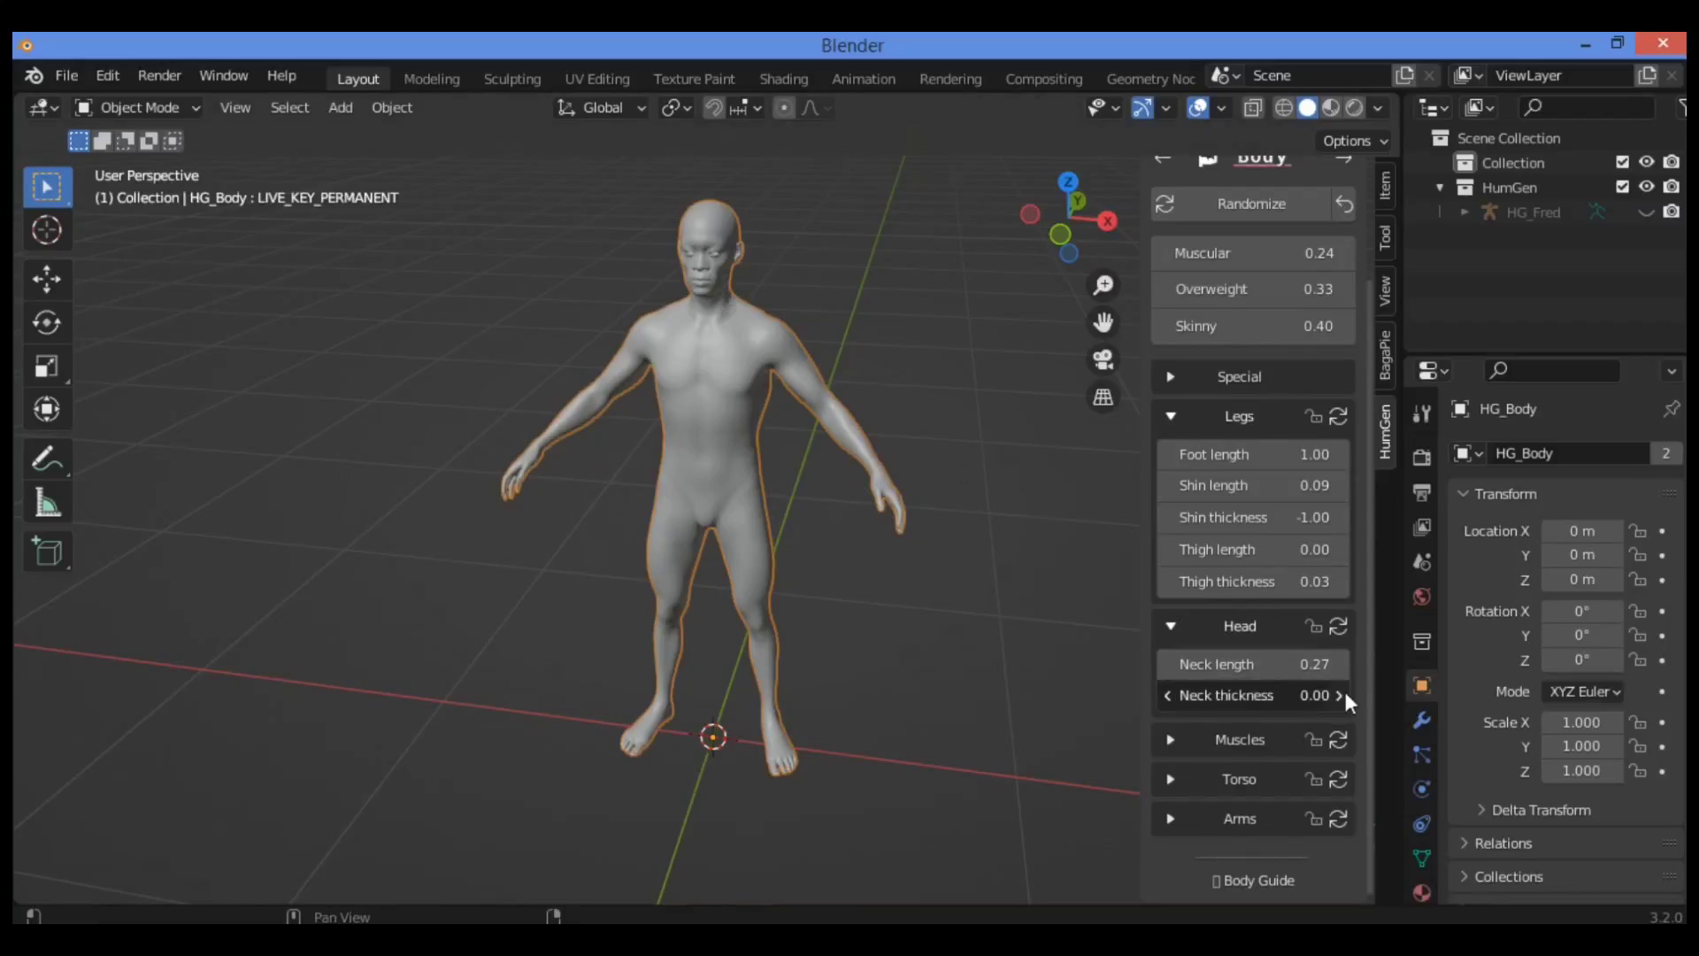
{"action": "left_click", "coordinate": [1344, 695]}
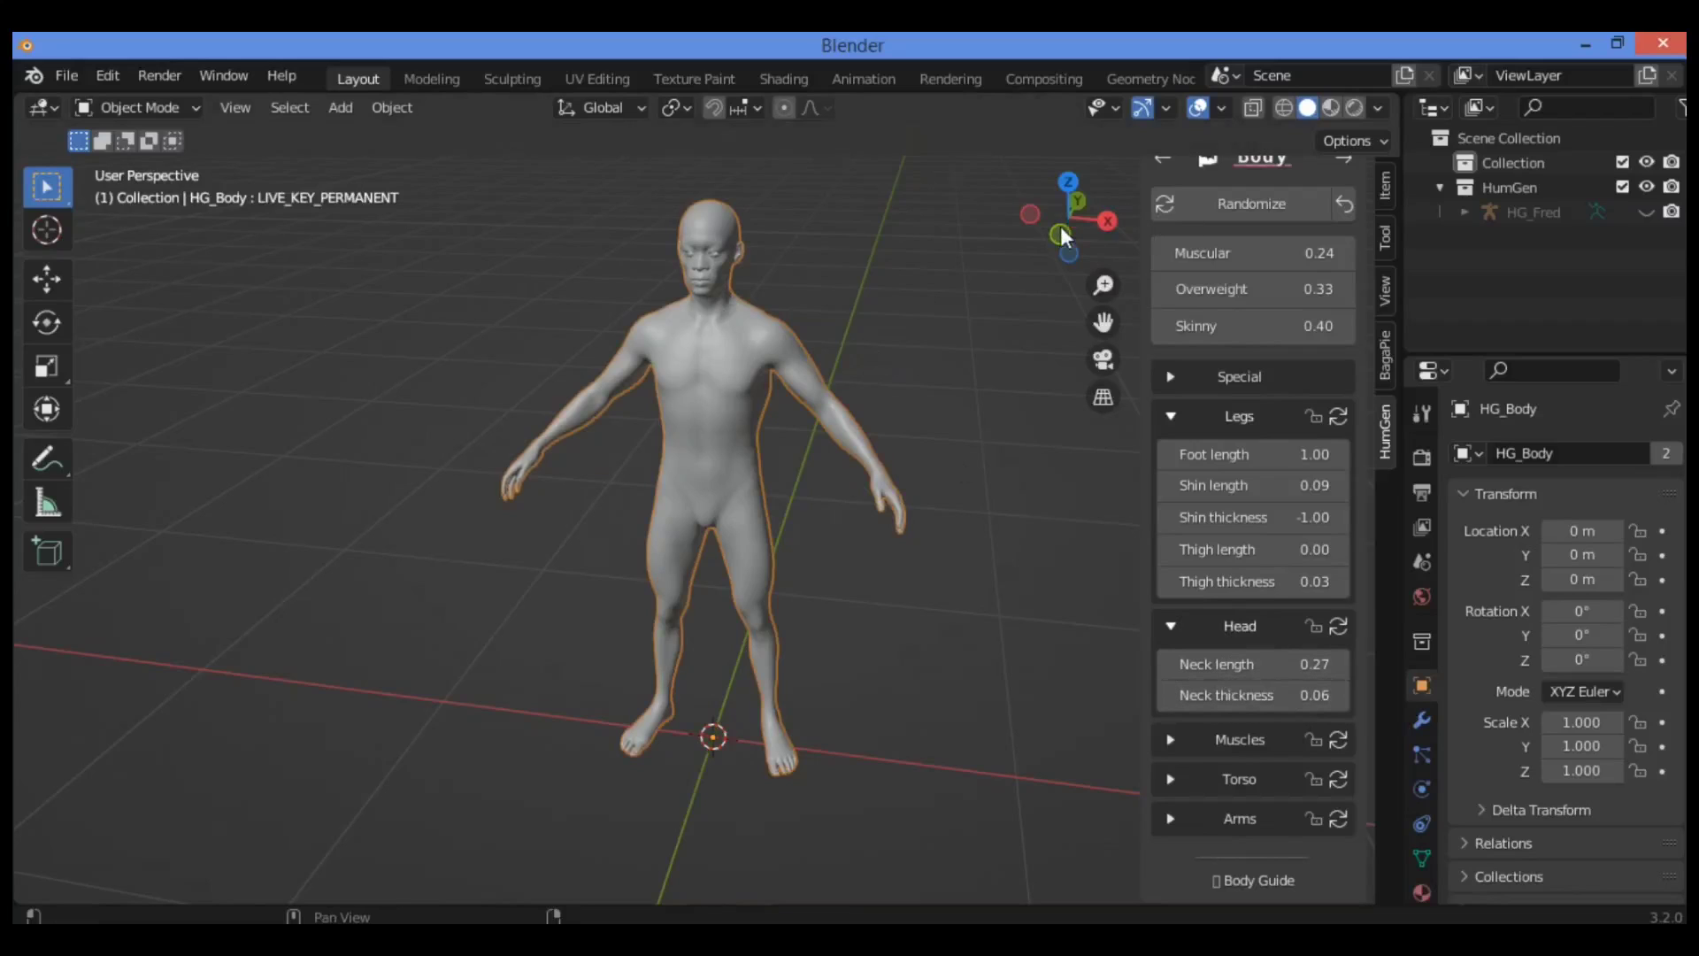
{"action": "left_click_drag", "start_coordinate": [1061, 228], "coordinate": [681, 337]}
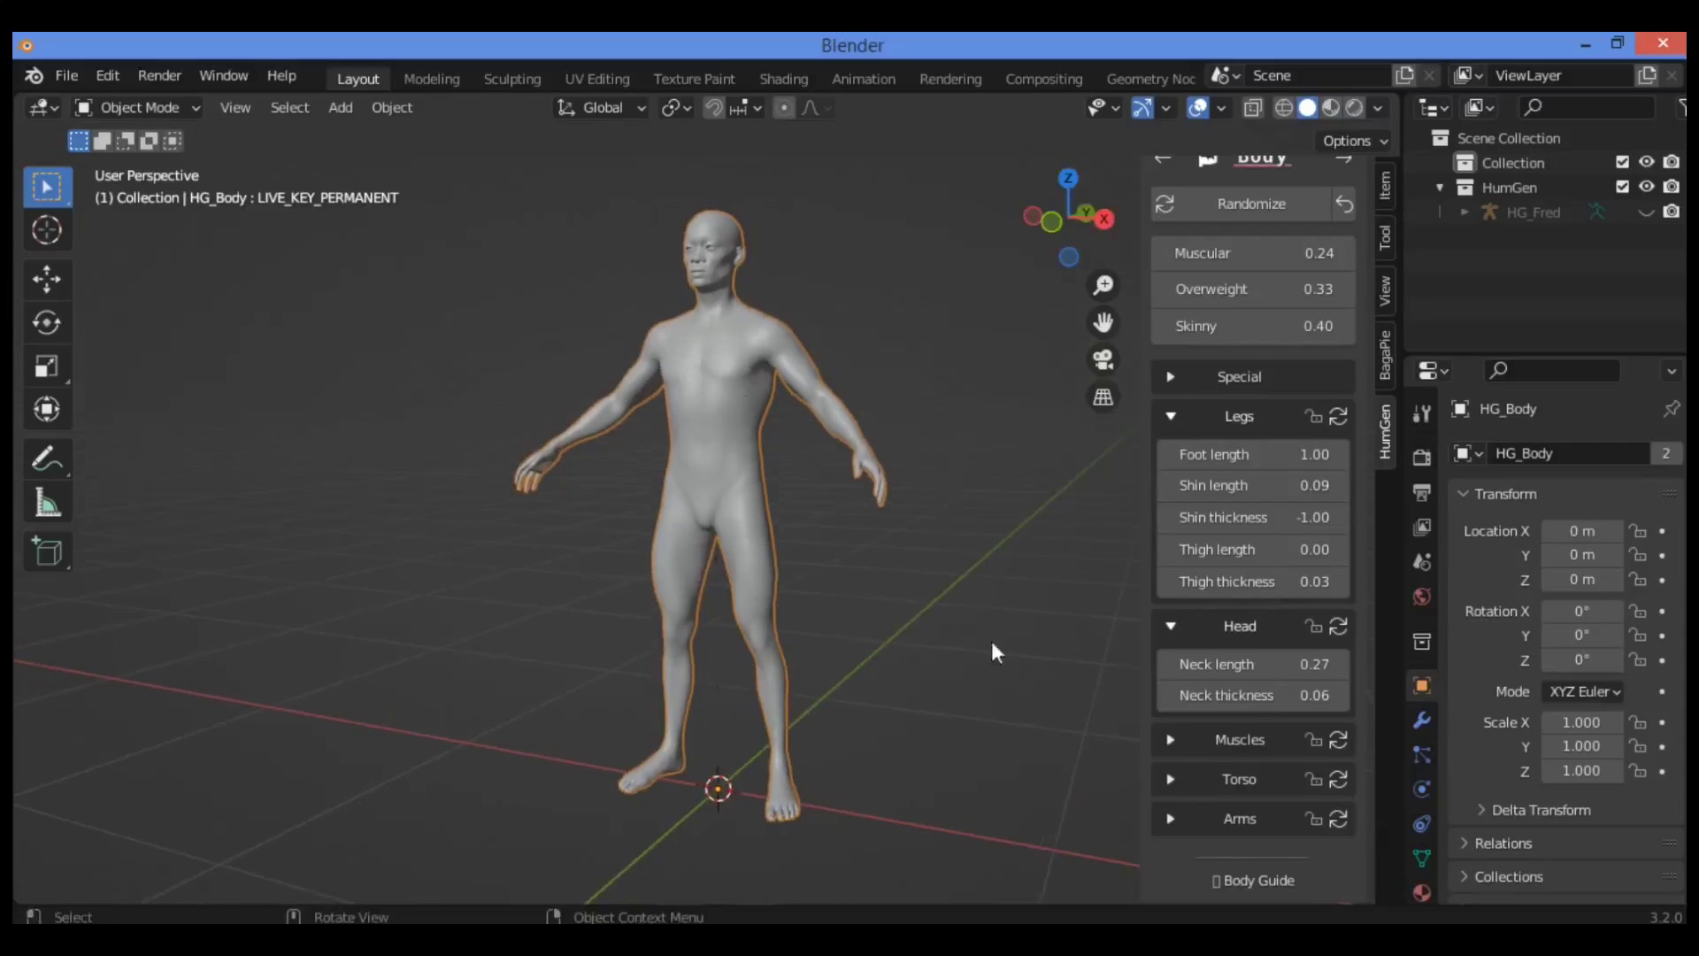
- Expand the Muscles section, scroll down the HumGen sidebar and expand the Torso section
{"action": "left_click", "coordinate": [1176, 737]}
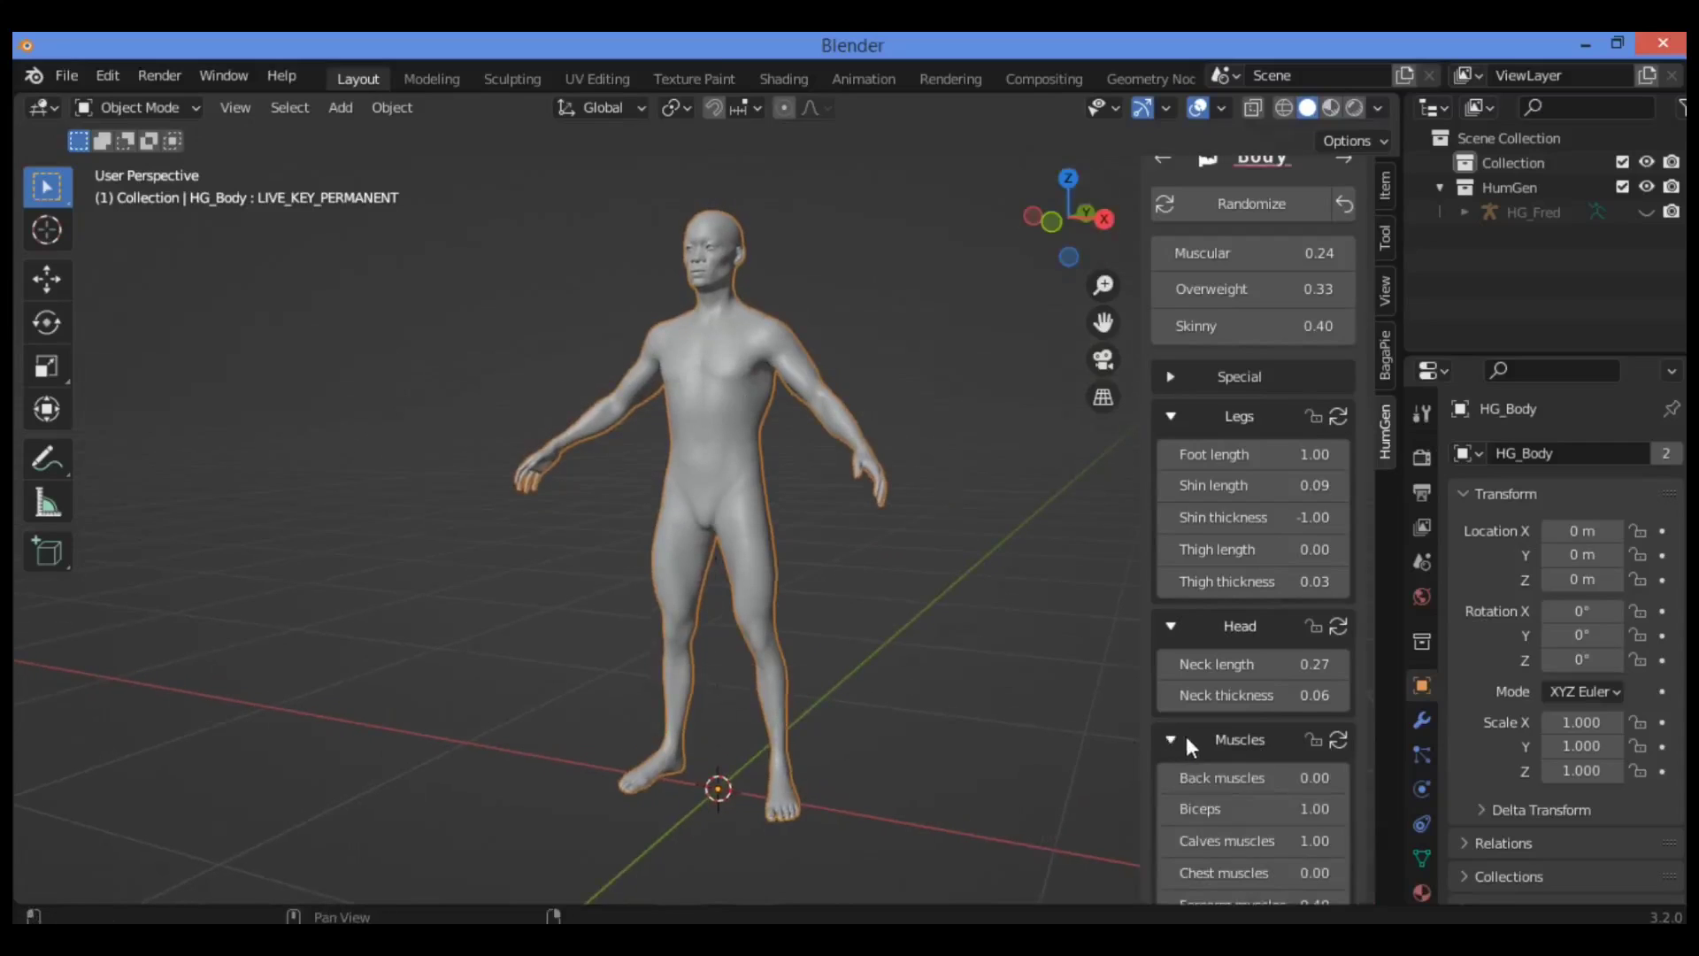
{"action": "scroll", "coordinate": [1221, 699], "scroll_direction": "down", "scroll_amount": 5}
{"action": "scroll", "coordinate": [1173, 719], "scroll_direction": "down", "scroll_amount": 1}
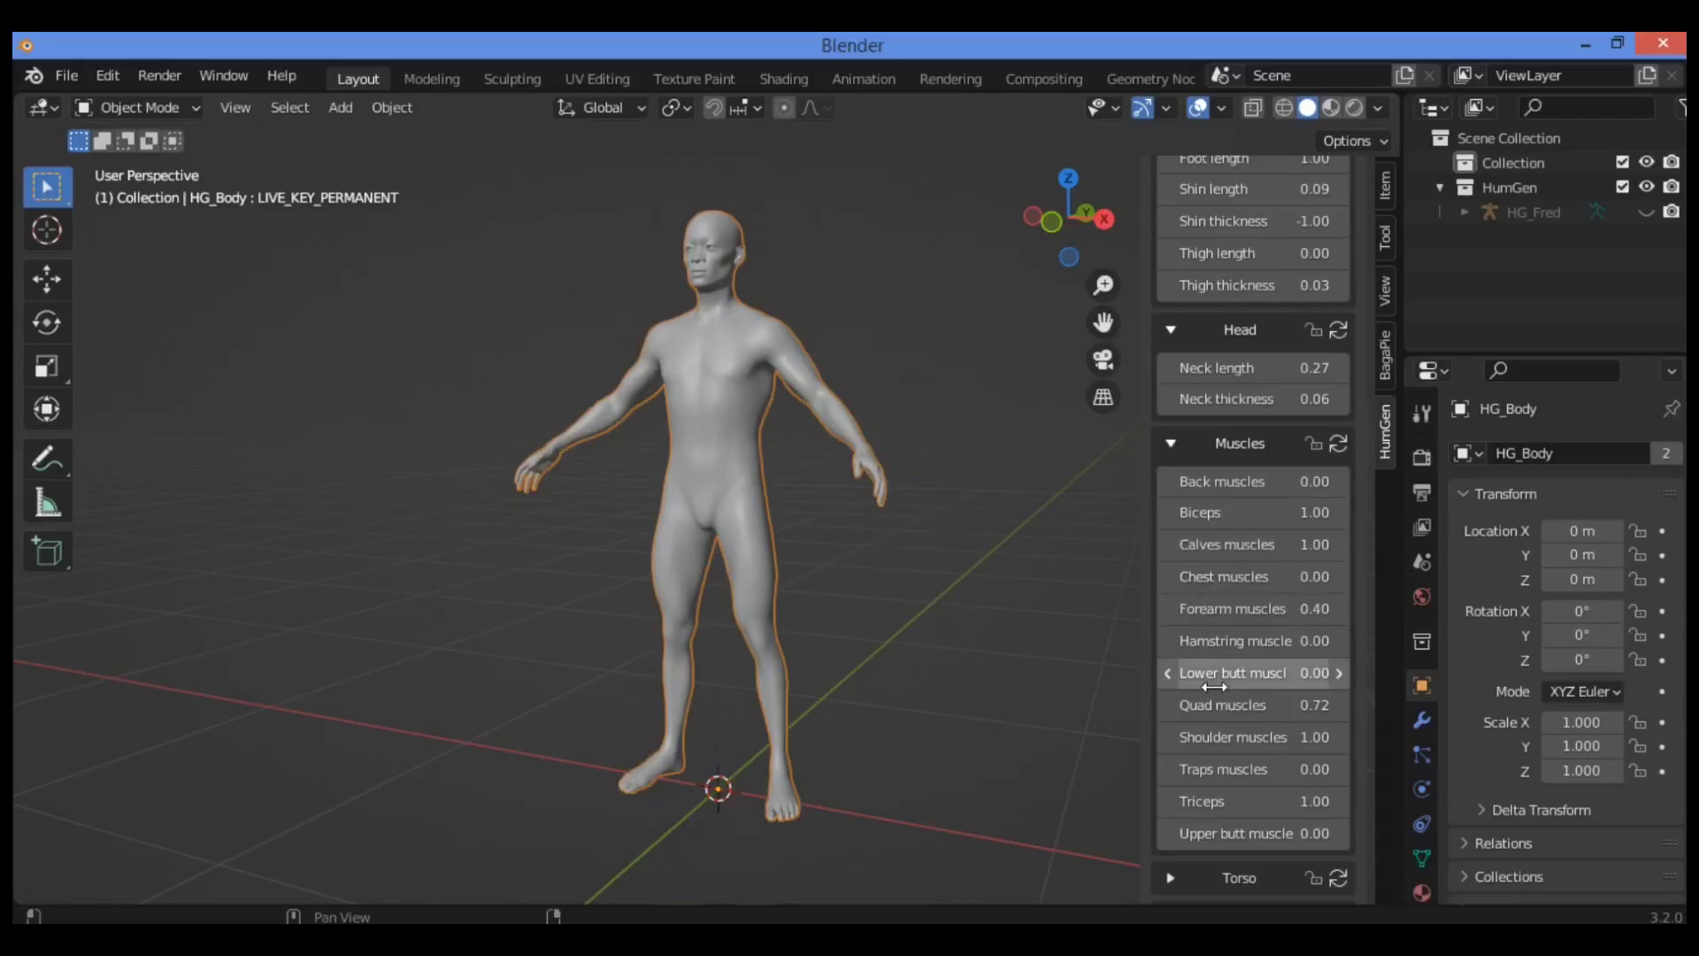
{"action": "scroll", "coordinate": [1257, 671], "scroll_direction": "down", "scroll_amount": 3}
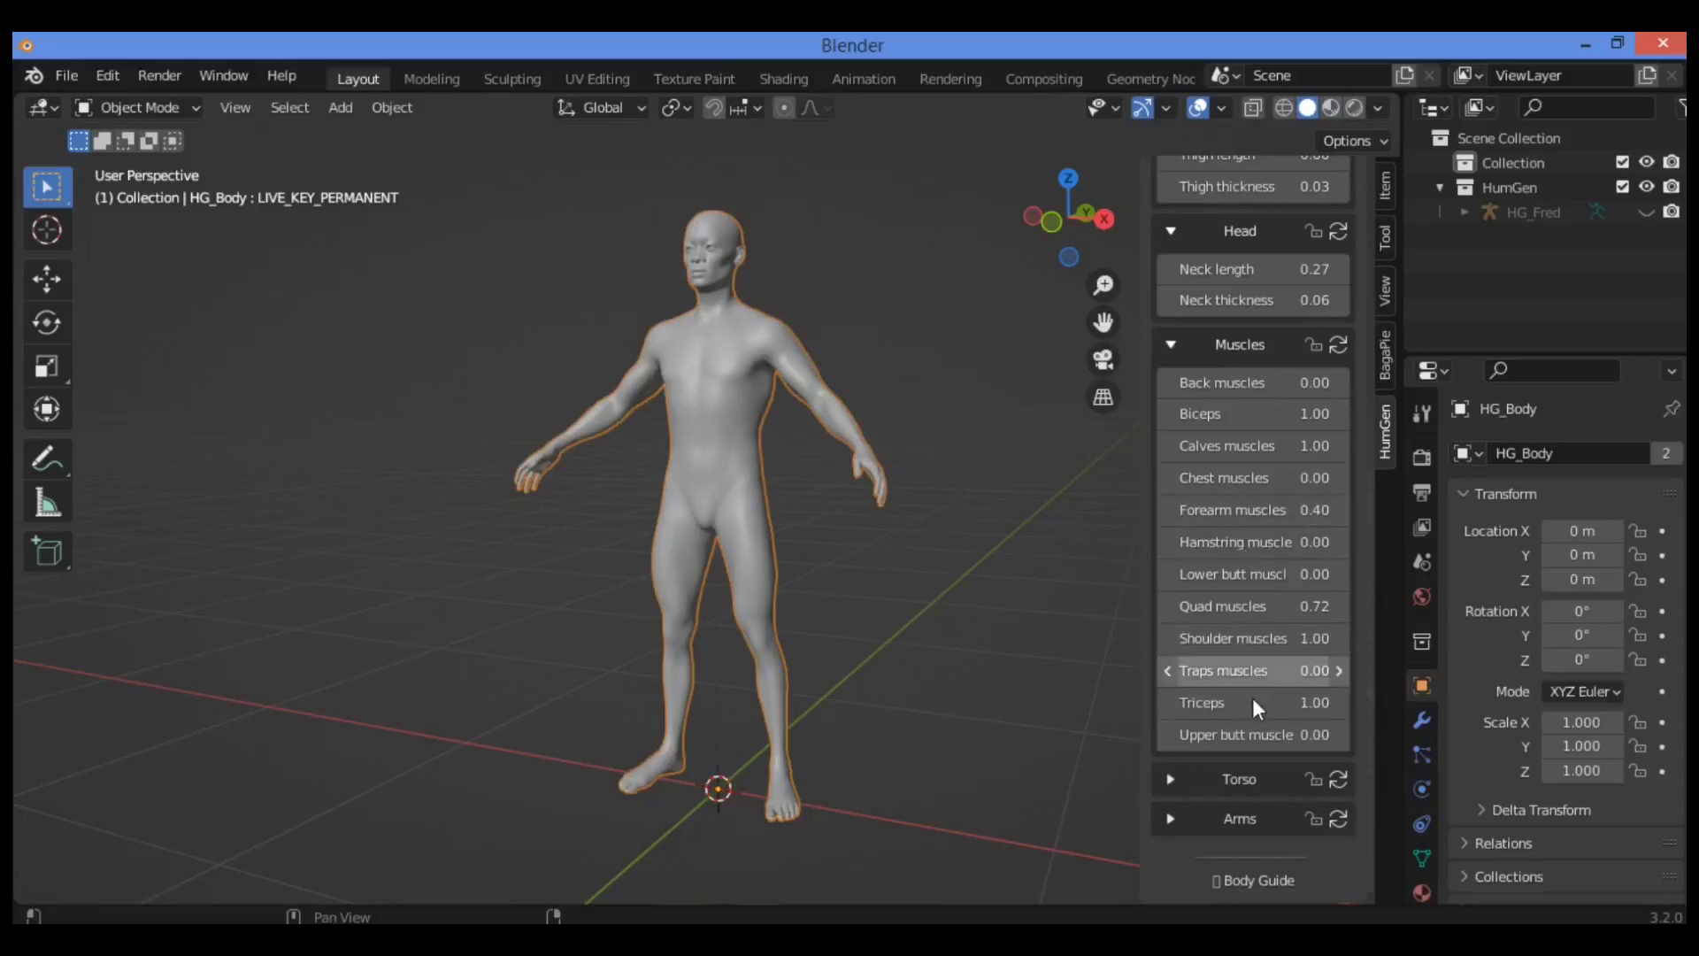
{"action": "left_click", "coordinate": [1168, 779]}
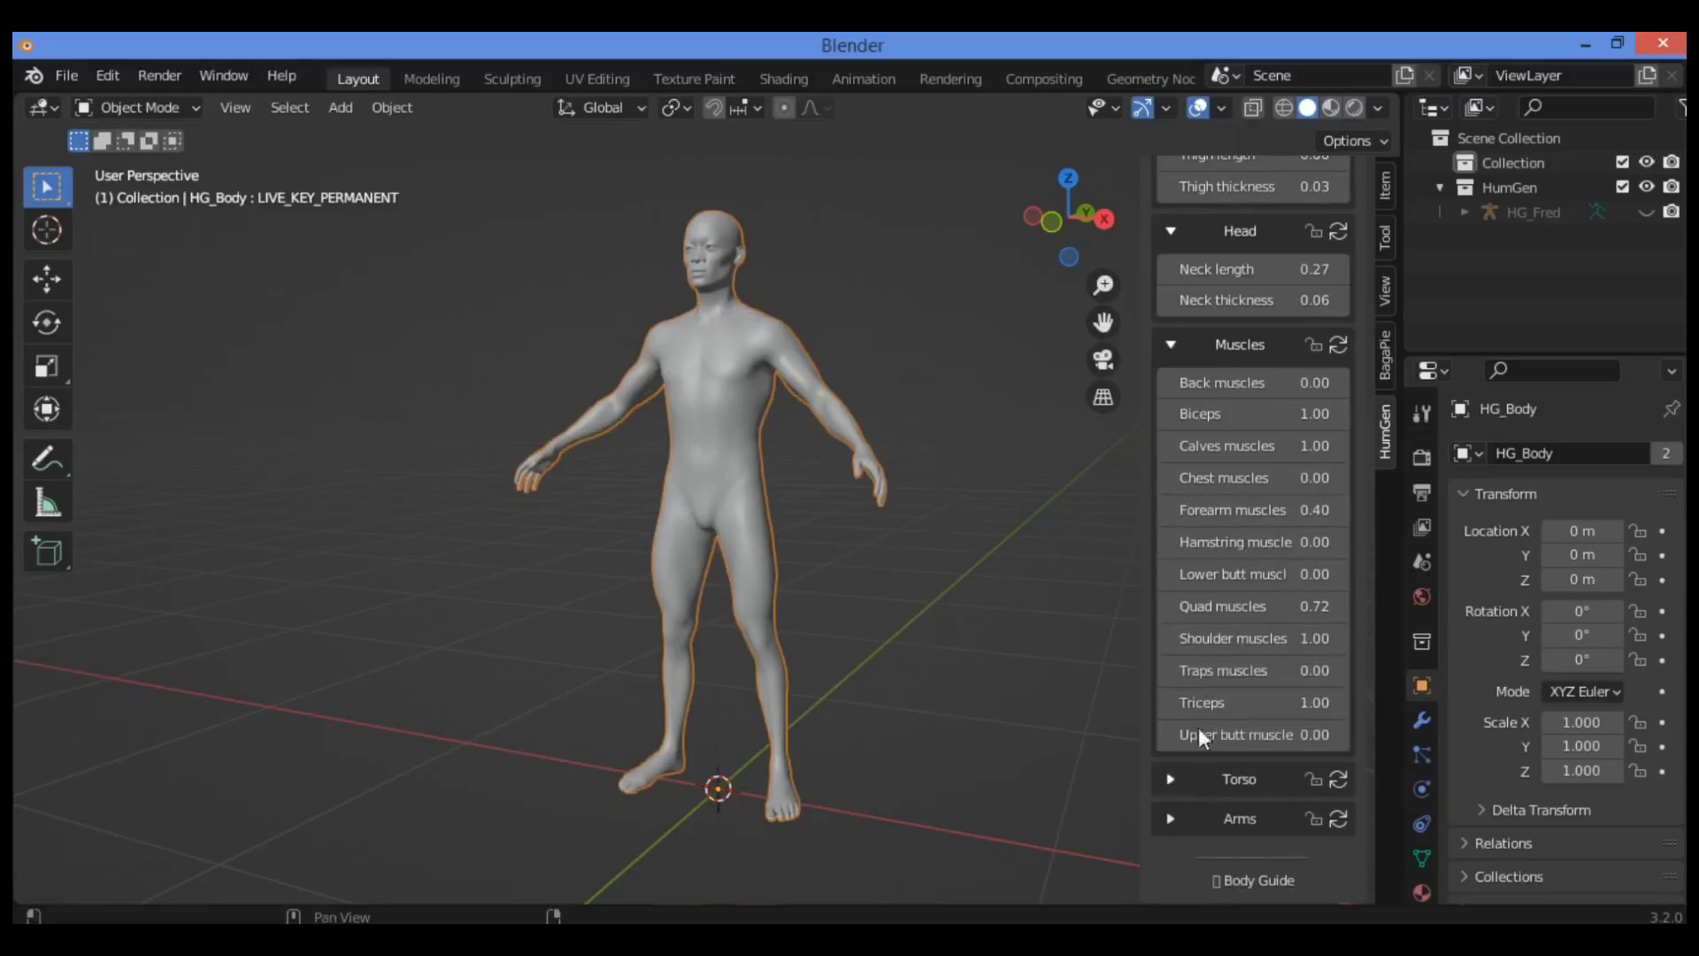
- Scroll the HumGen sidebar down and expand the Arms section
{"action": "scroll", "coordinate": [1197, 692], "scroll_direction": "down", "scroll_amount": 6}
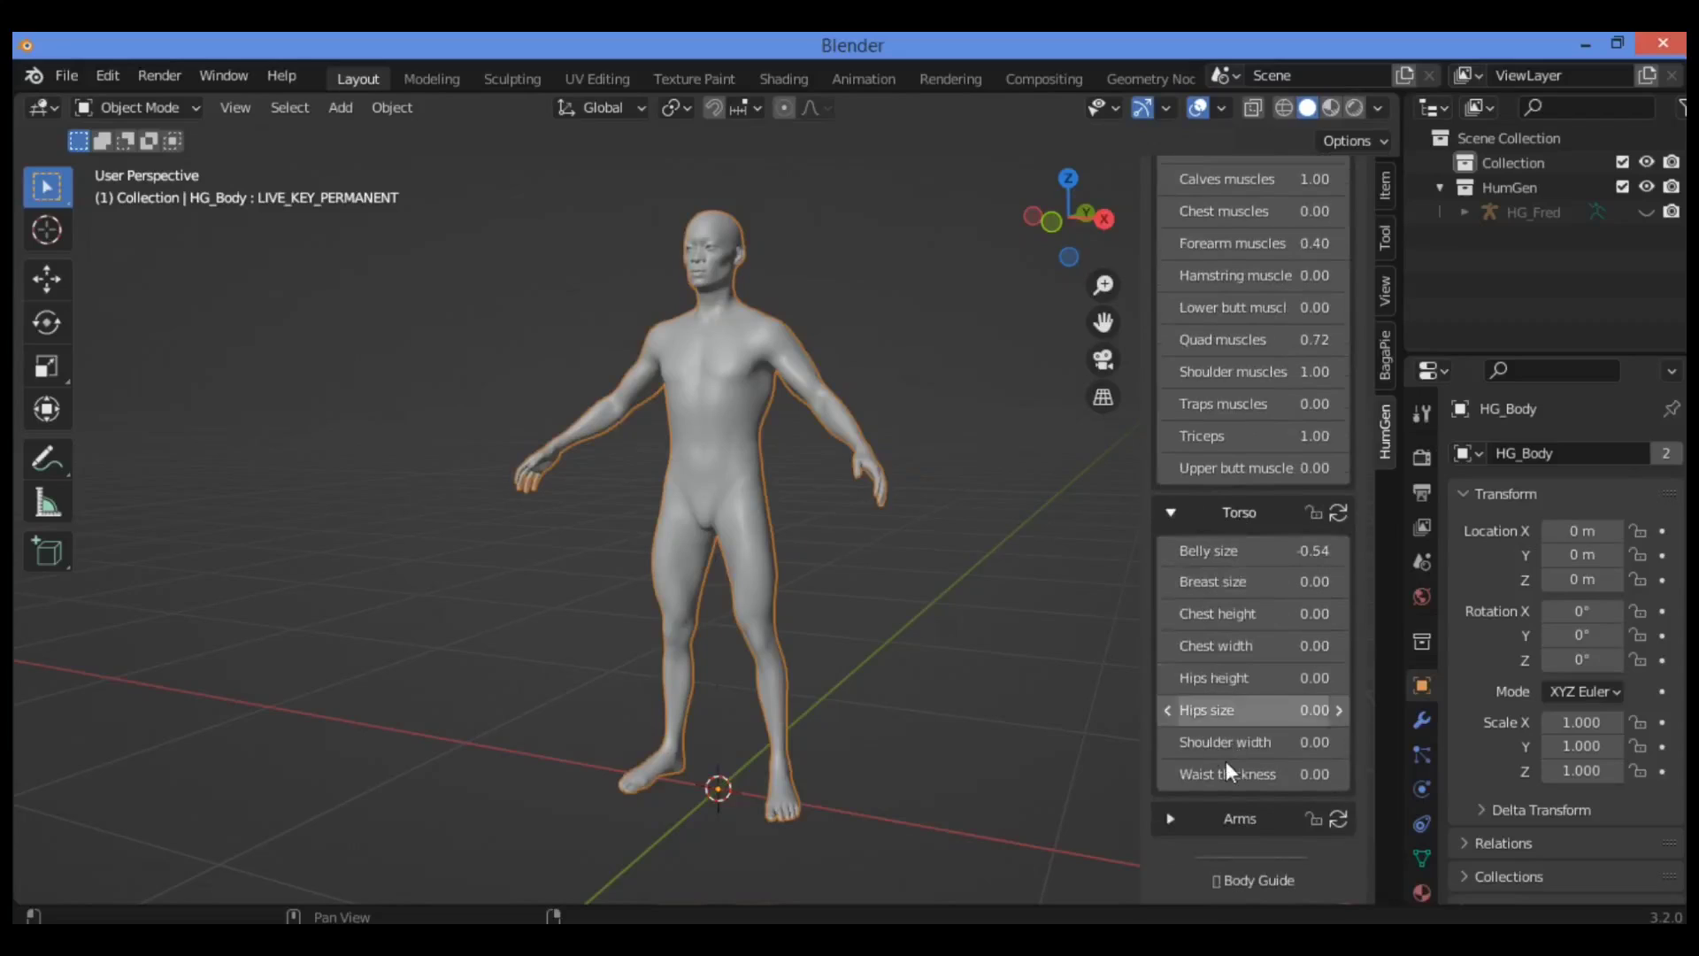
{"action": "left_click", "coordinate": [1240, 818]}
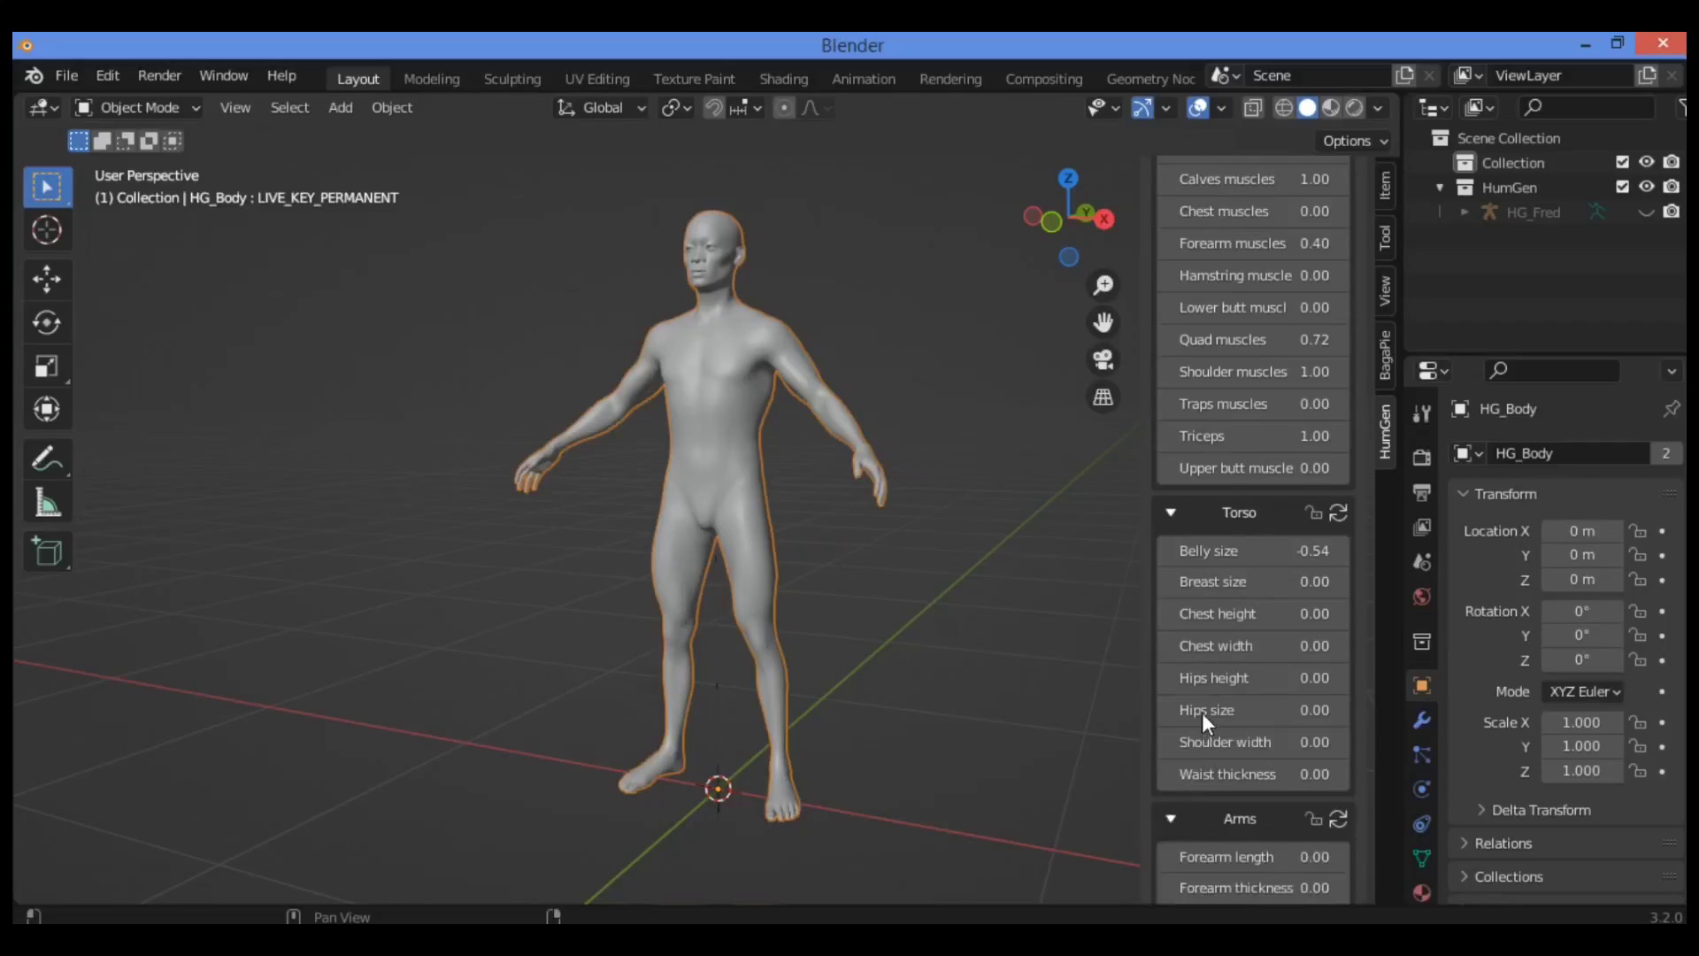
{"action": "scroll", "coordinate": [1204, 713], "scroll_direction": "down", "scroll_amount": 5}
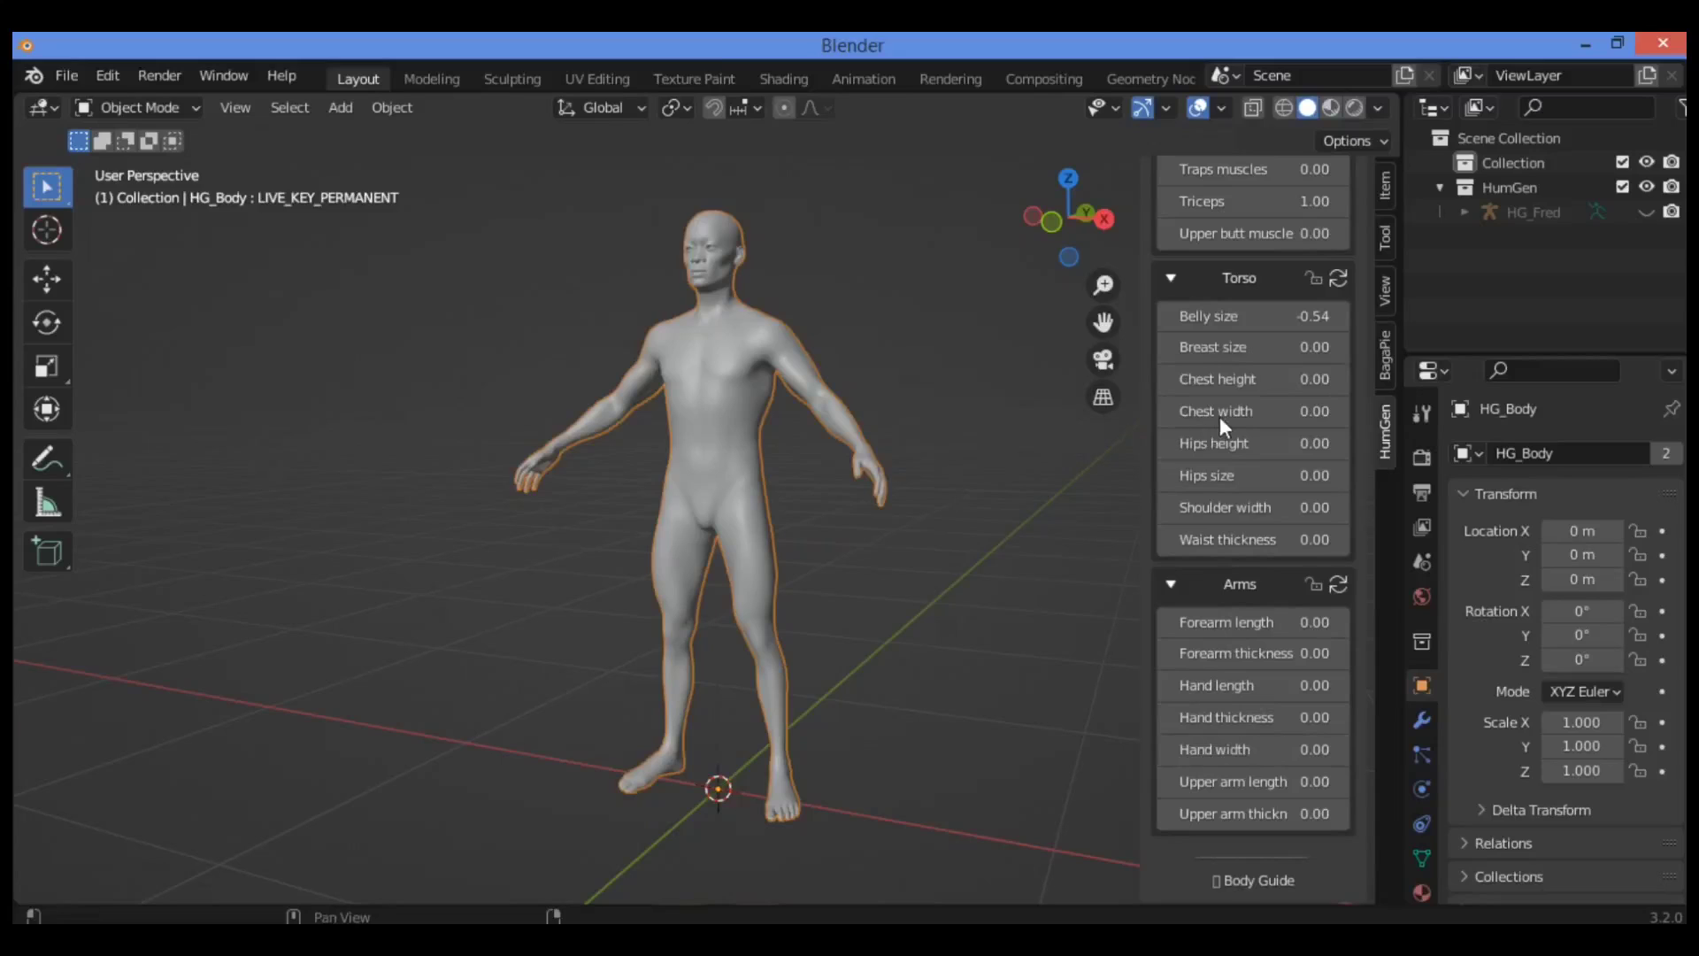
{"action": "scroll", "coordinate": [1220, 415], "scroll_direction": "up", "scroll_amount": 10}
{"action": "scroll", "coordinate": [1220, 416], "scroll_direction": "up", "scroll_amount": 10}
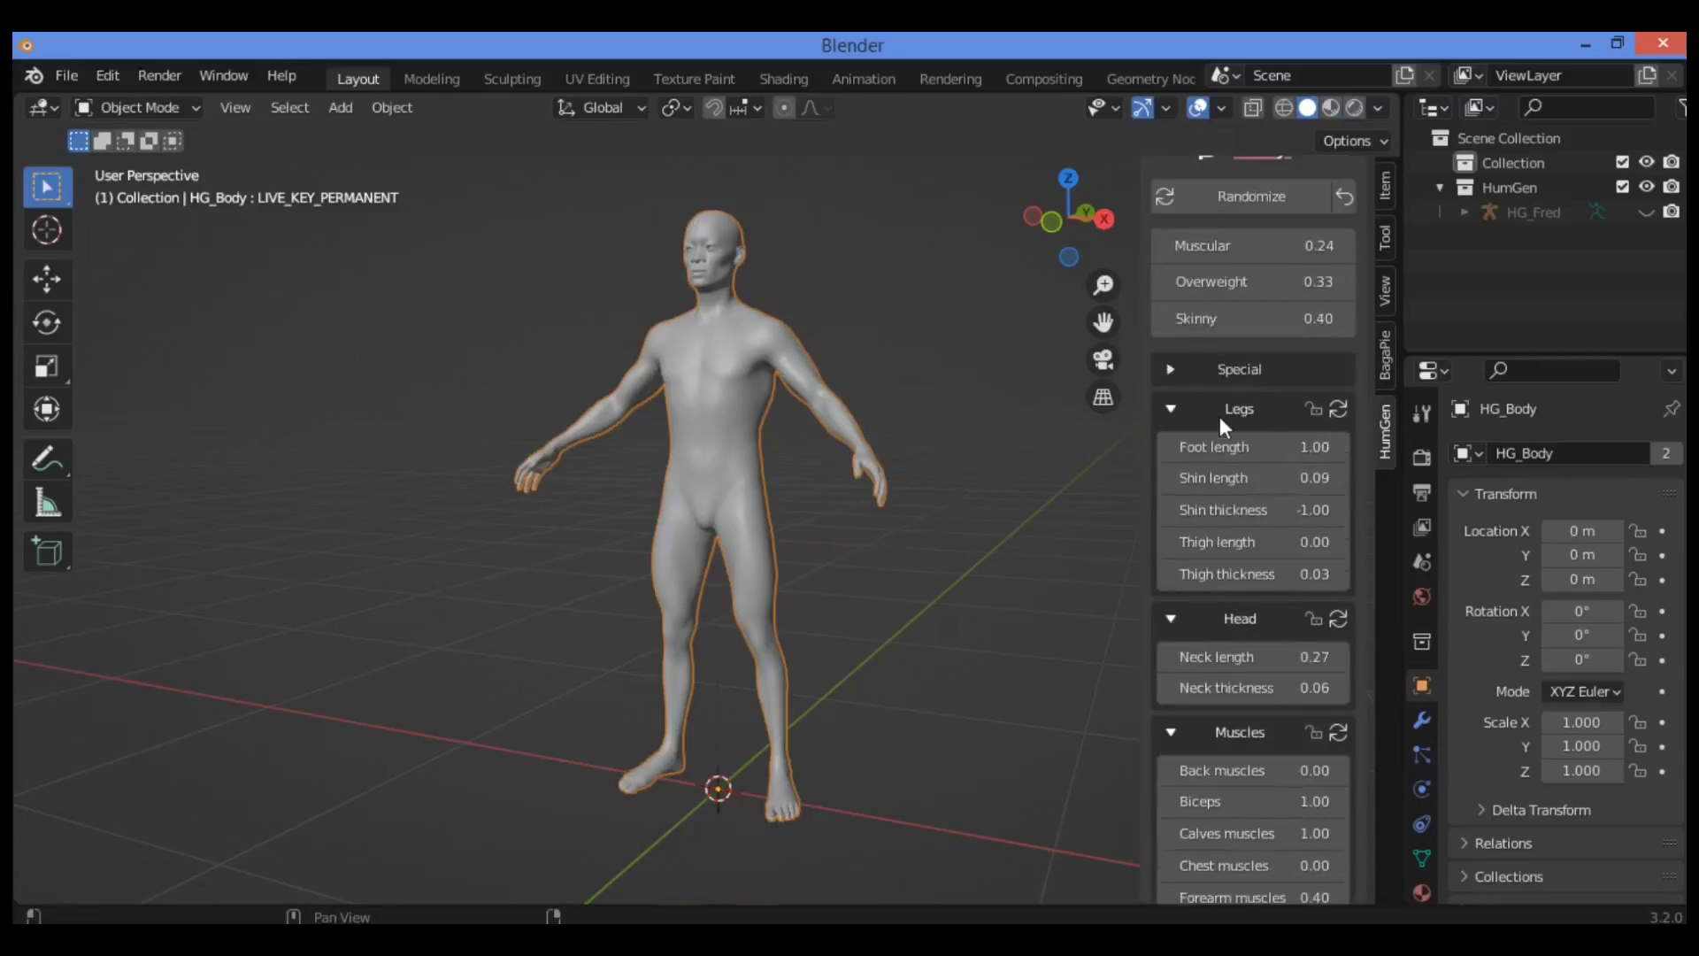